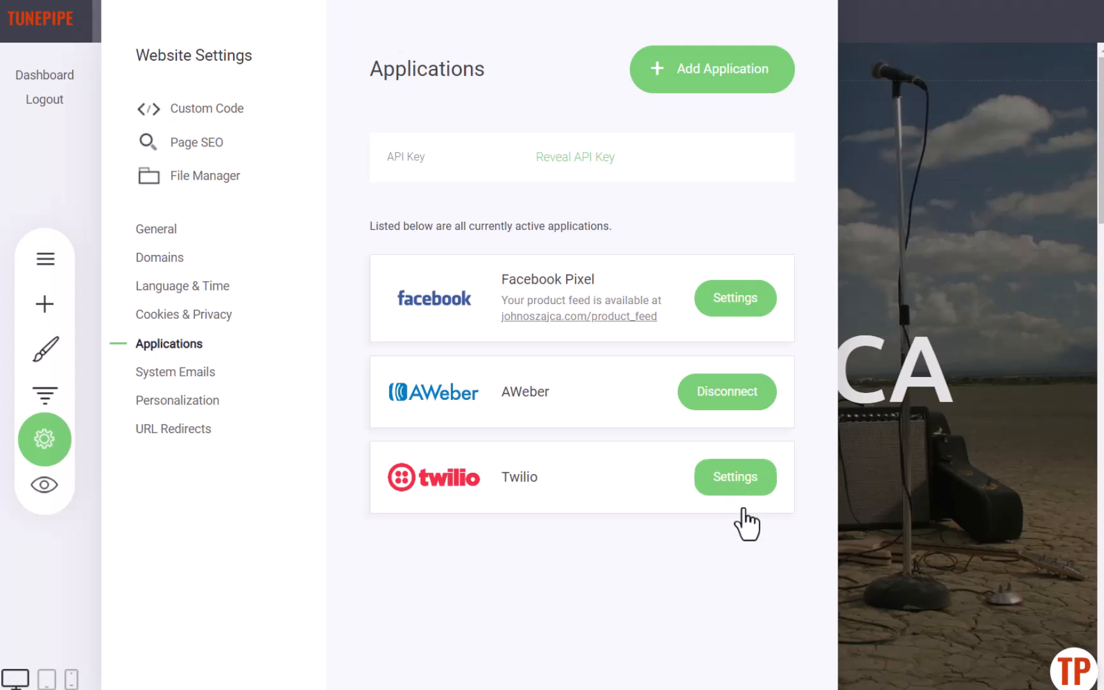
- Open the Twilio application's settings and save and verify them
{"action": "left_click", "coordinate": [743, 489]}
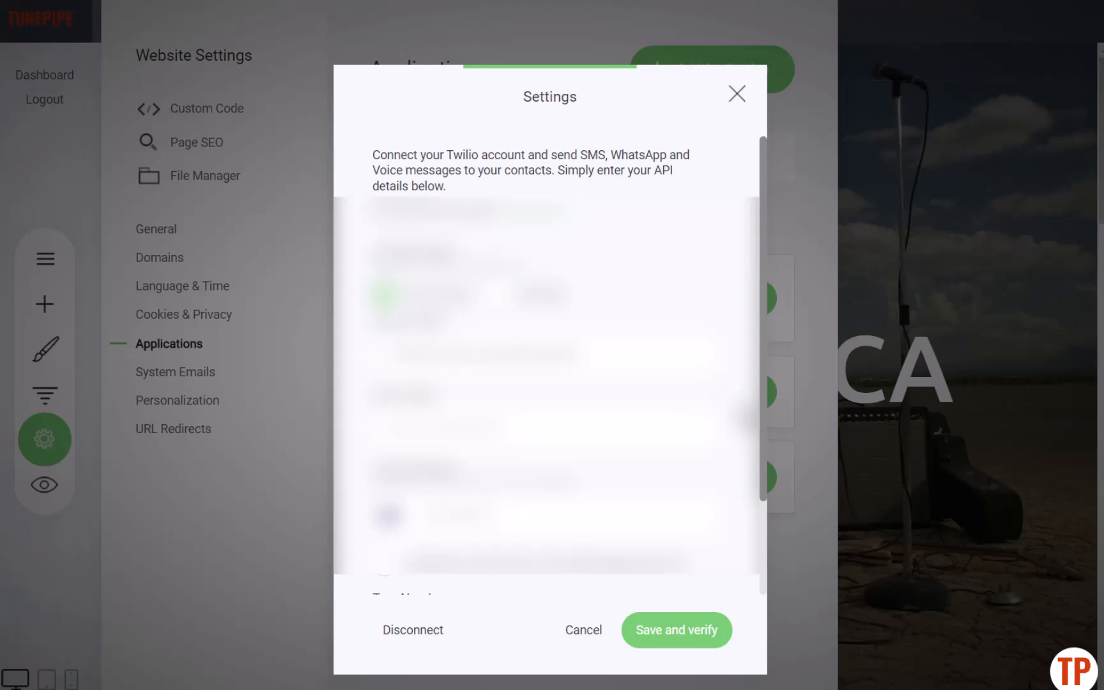
{"action": "scroll", "coordinate": [745, 415], "scroll_direction": "down", "scroll_amount": 2}
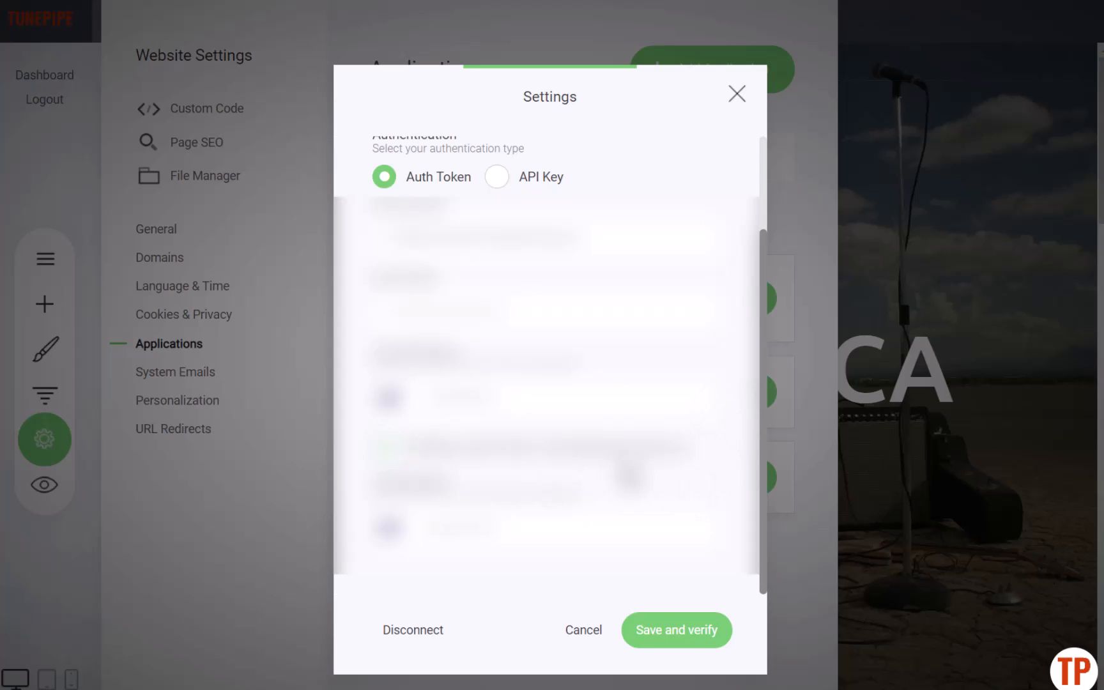
{"action": "scroll", "coordinate": [550, 383], "scroll_direction": "up", "scroll_amount": 2}
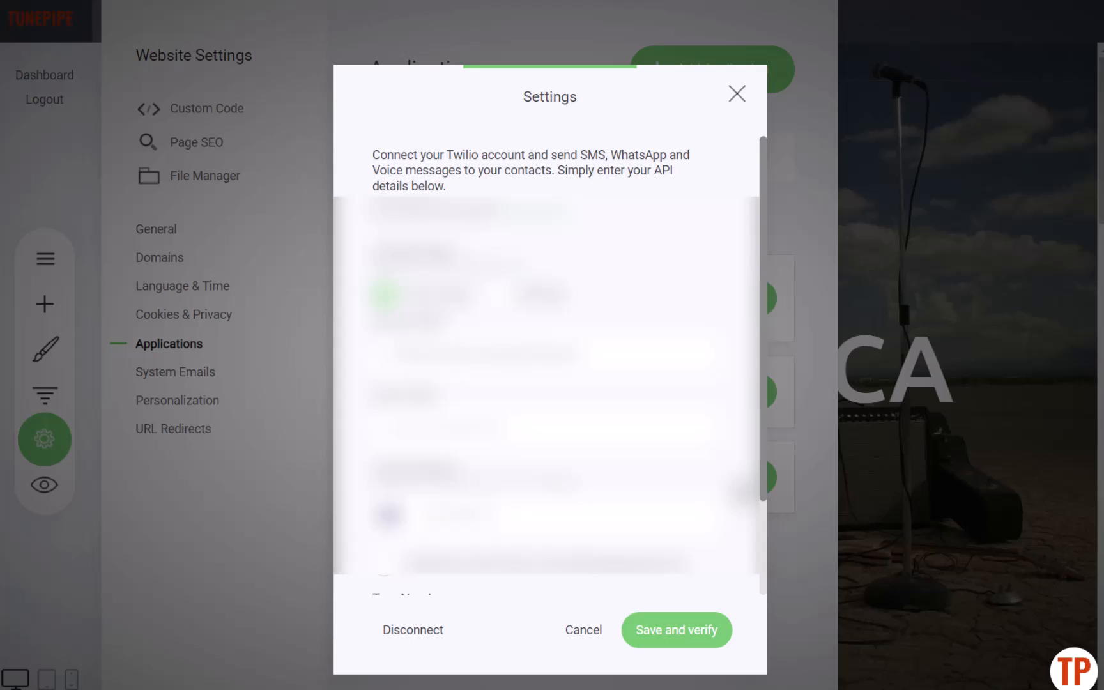
{"action": "left_click", "coordinate": [675, 639]}
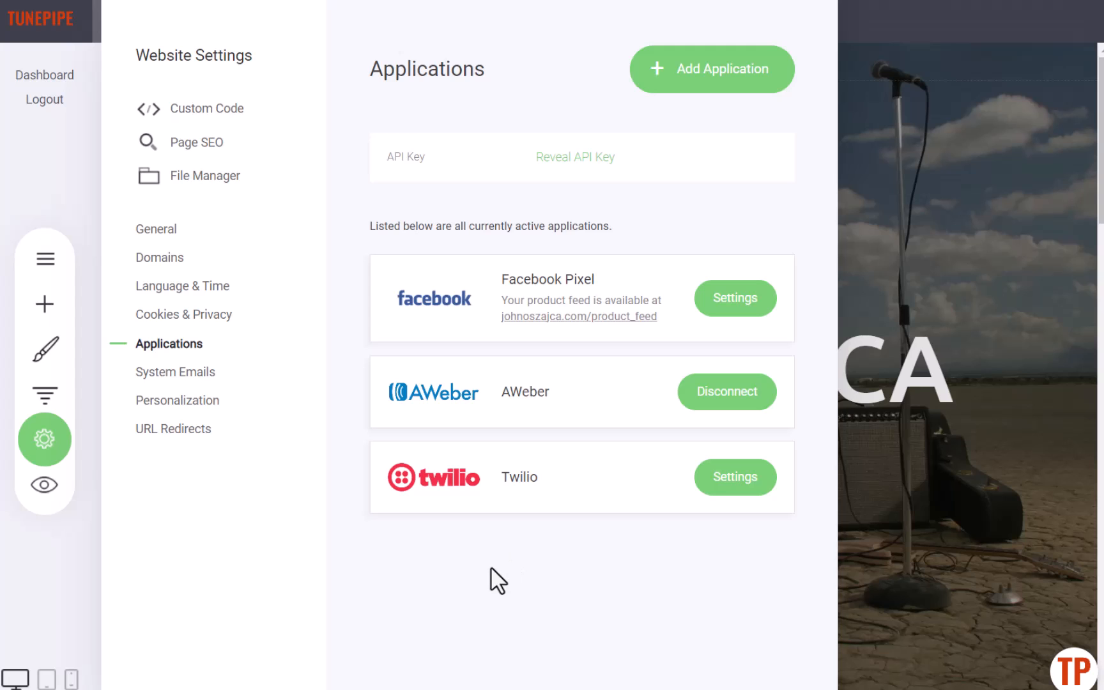
- Go to Contacts and scroll through the contact's activity feed
{"action": "left_click", "coordinate": [913, 259]}
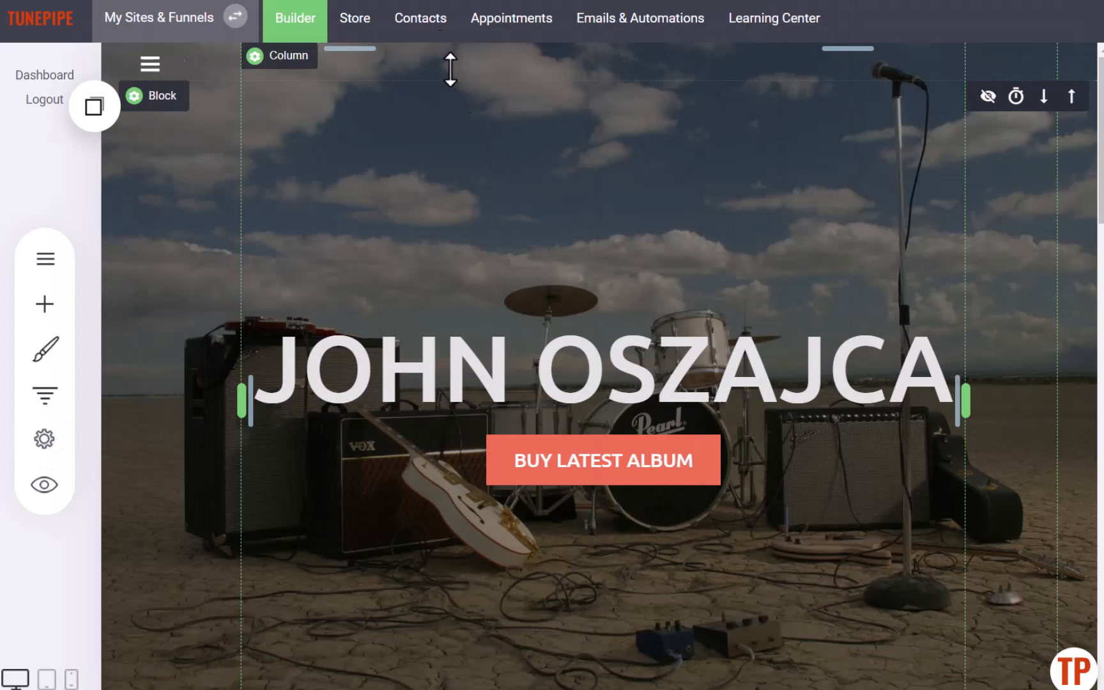
{"action": "left_click", "coordinate": [417, 33]}
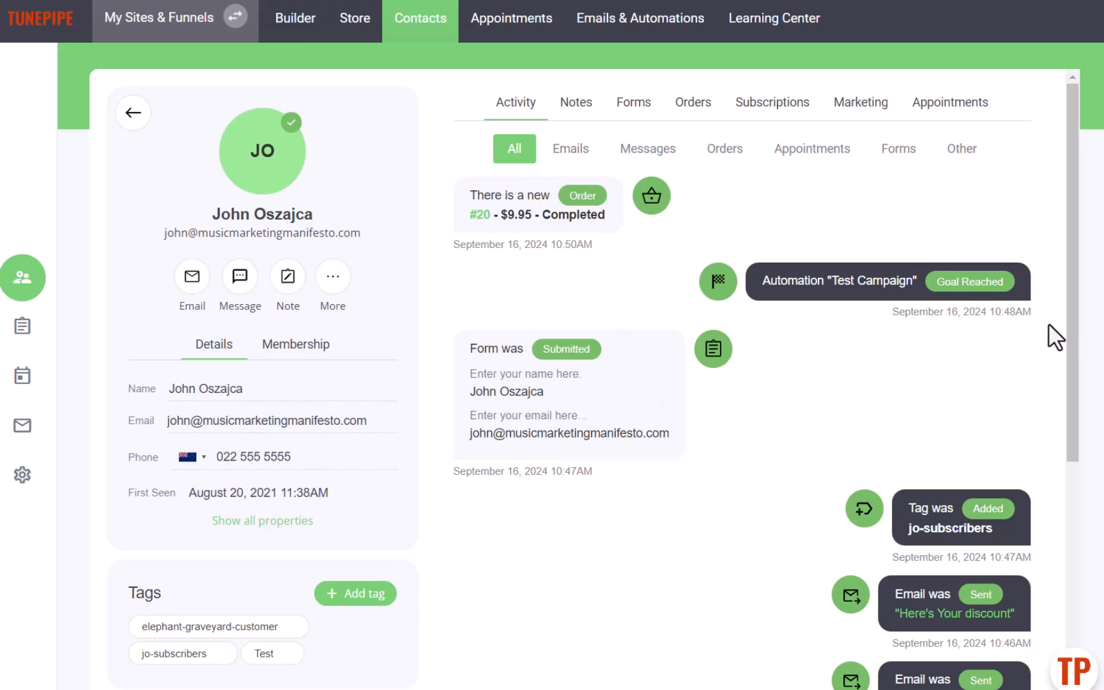
{"action": "scroll", "coordinate": [1070, 323], "scroll_direction": "down", "scroll_amount": 5}
{"action": "scroll", "coordinate": [1069, 323], "scroll_direction": "up", "scroll_amount": 3}
{"action": "scroll", "coordinate": [1080, 329], "scroll_direction": "up", "scroll_amount": 2}
{"action": "mouse_move", "coordinate": [1073, 349]}
{"action": "left_mouse_down"}
{"action": "mouse_move", "coordinate": [1086, 579]}
{"action": "mouse_move", "coordinate": [1092, 343]}
{"action": "left_mouse_up"}
- Filter the contact's activity by Emails, Messages, Orders and Forms in turn
{"action": "left_click", "coordinate": [569, 154]}
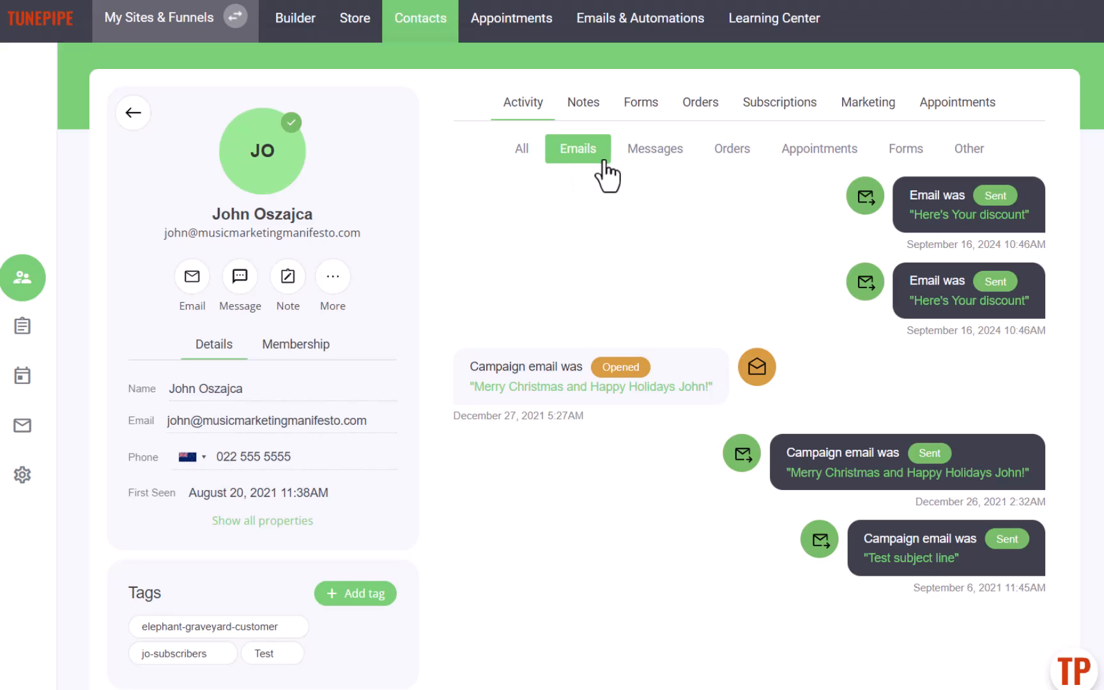
{"action": "left_click", "coordinate": [660, 157]}
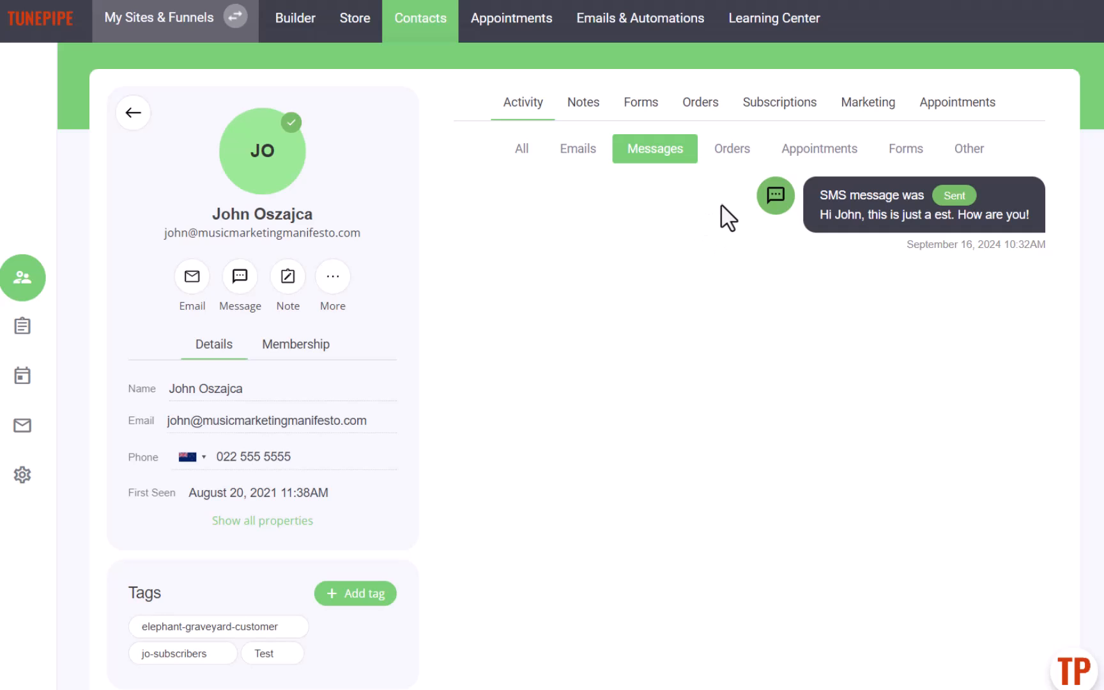
{"action": "left_click", "coordinate": [731, 152]}
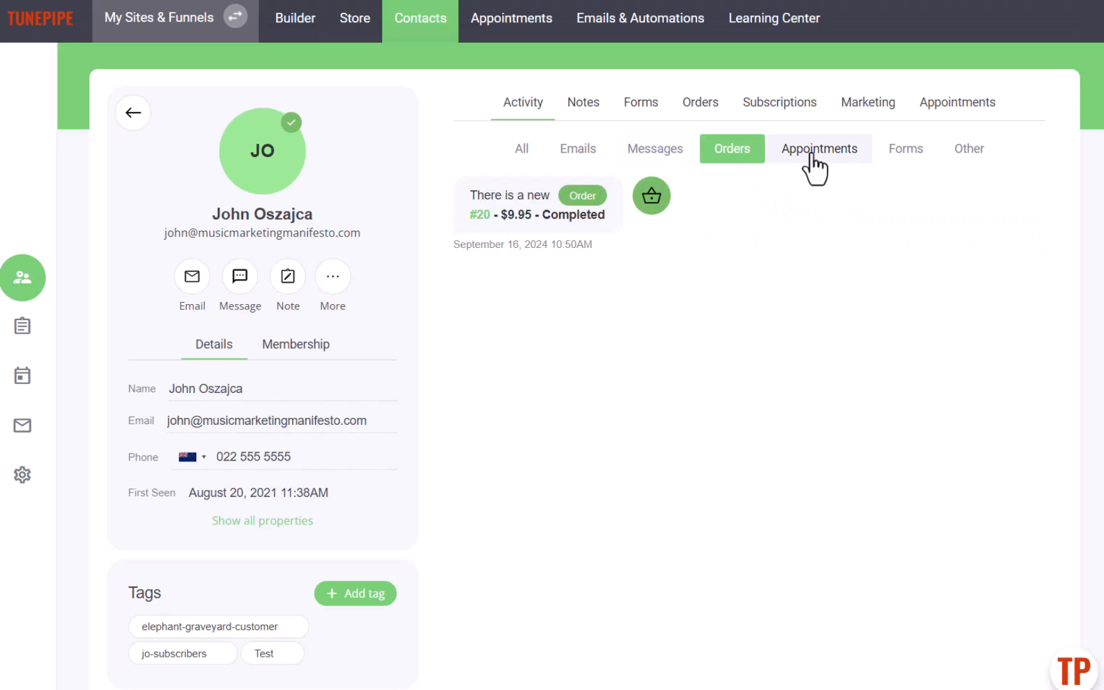
{"action": "left_click", "coordinate": [900, 154]}
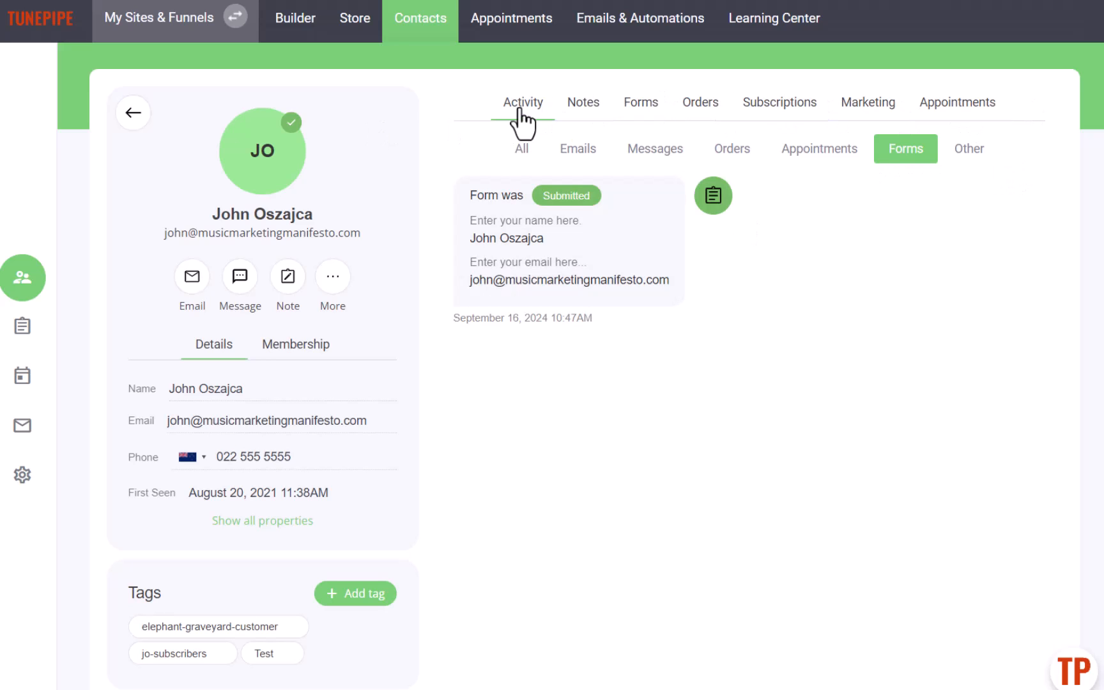
- Review the contact's notes, opening the first note for editing and closing it unchanged
{"action": "left_click", "coordinate": [576, 109]}
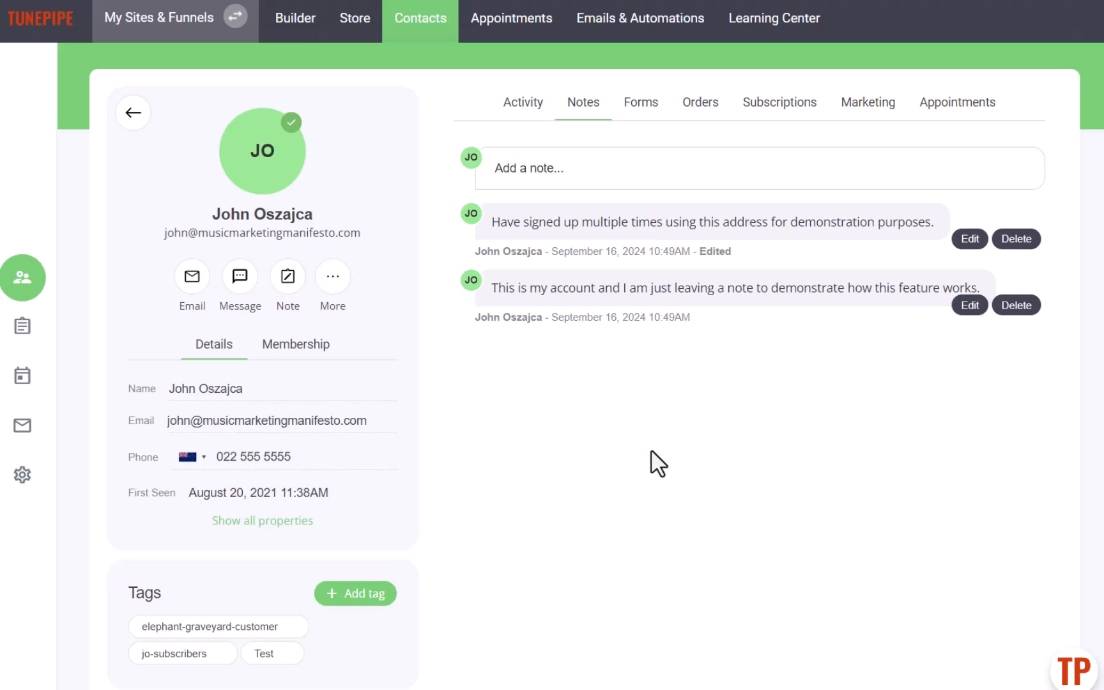
{"action": "left_click", "coordinate": [971, 239]}
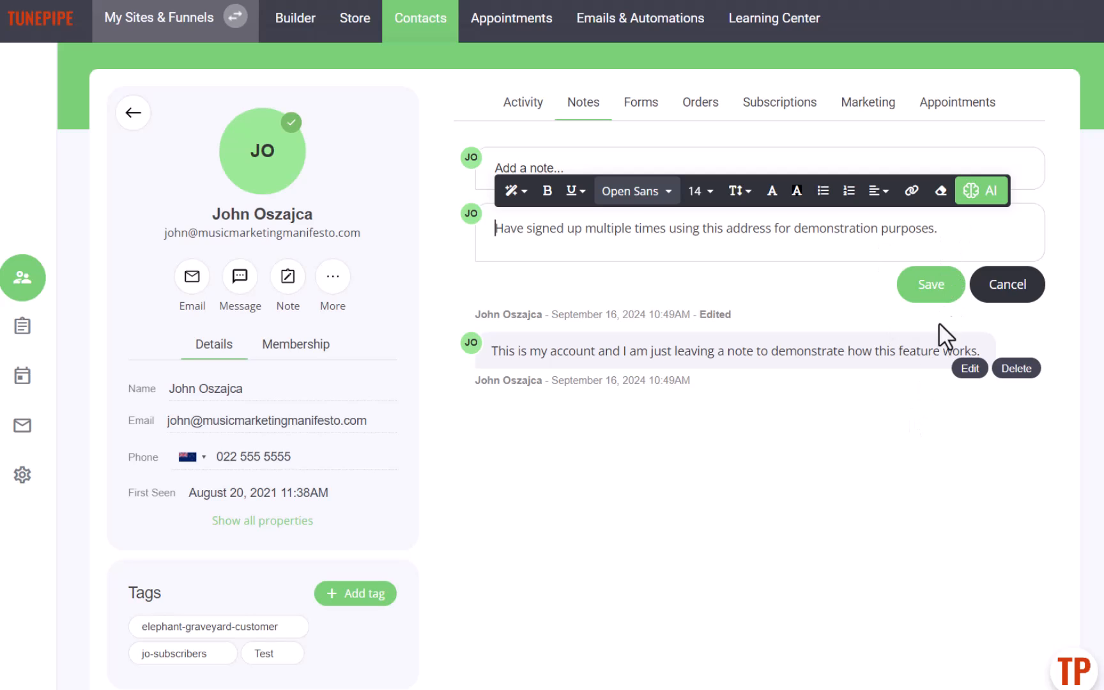
{"action": "left_click", "coordinate": [938, 295]}
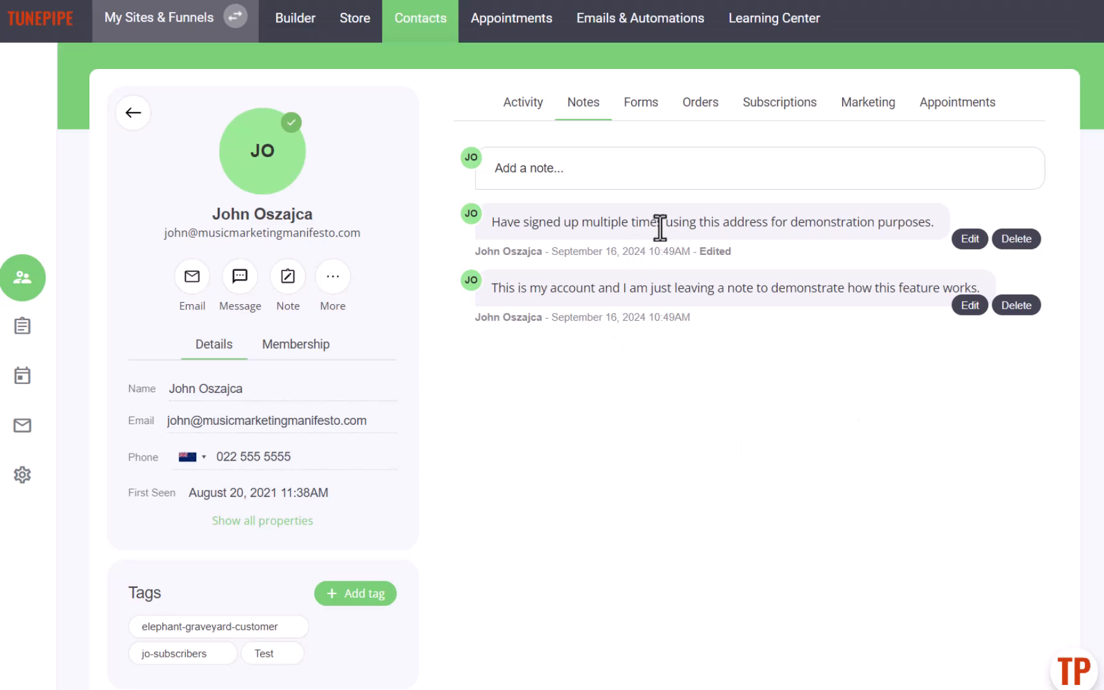
- Browse the contact's Forms, Orders, Subscriptions, Marketing and Appointments tabs, then return to Activity
{"action": "left_click", "coordinate": [644, 104]}
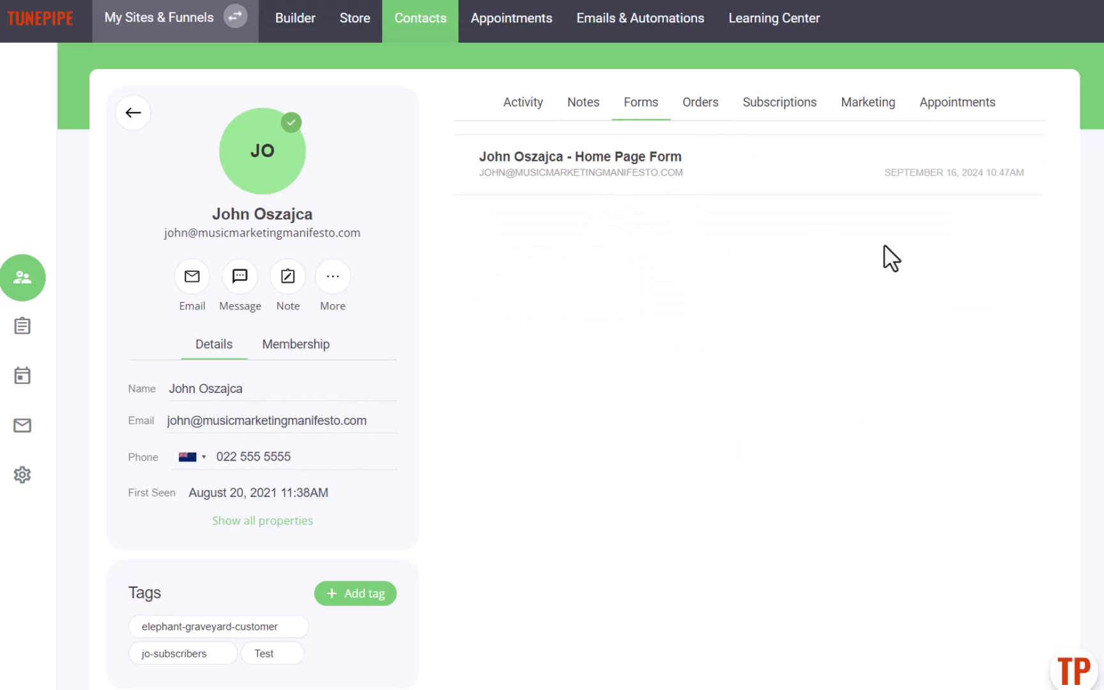
{"action": "left_click", "coordinate": [706, 114]}
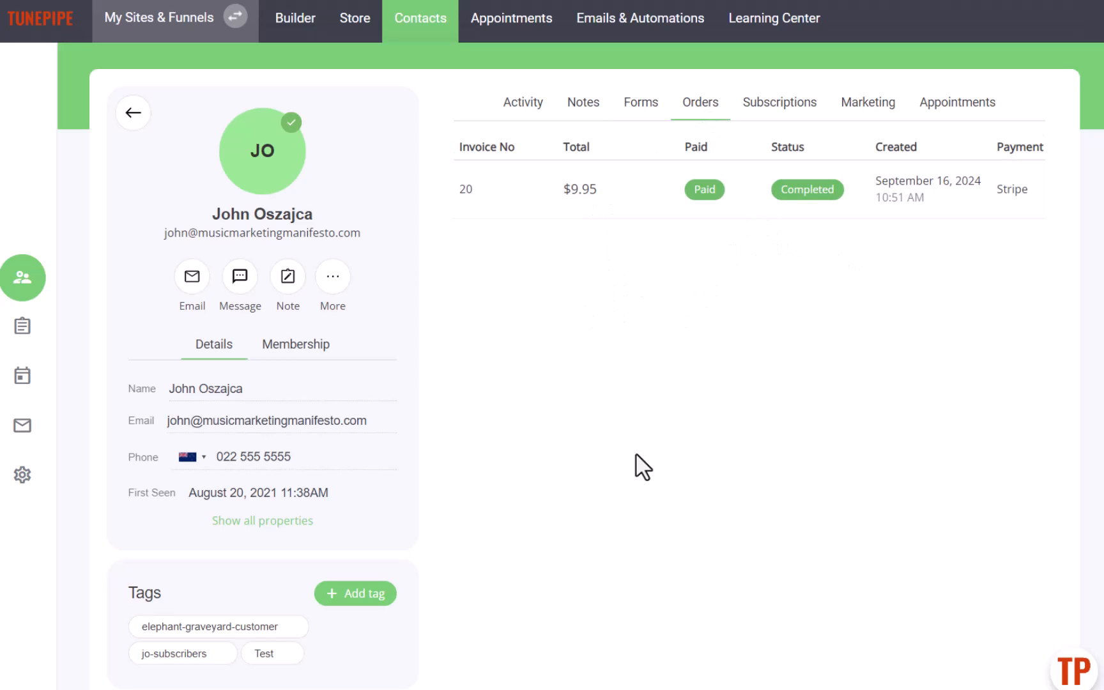
{"action": "left_click", "coordinate": [772, 107]}
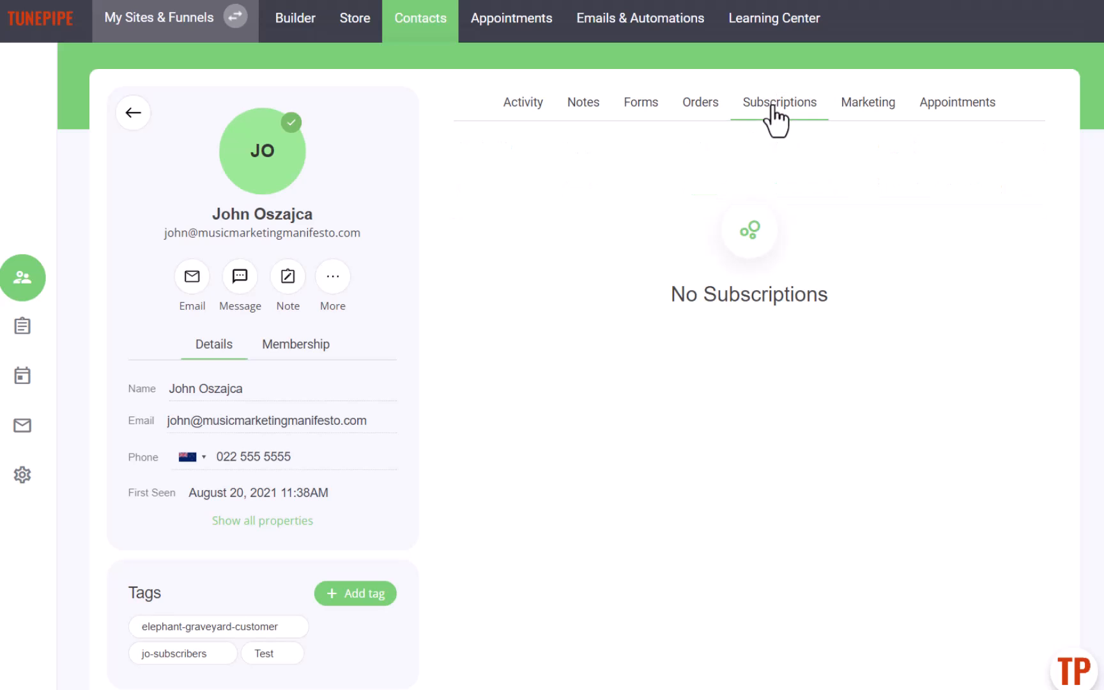
{"action": "left_click", "coordinate": [874, 110]}
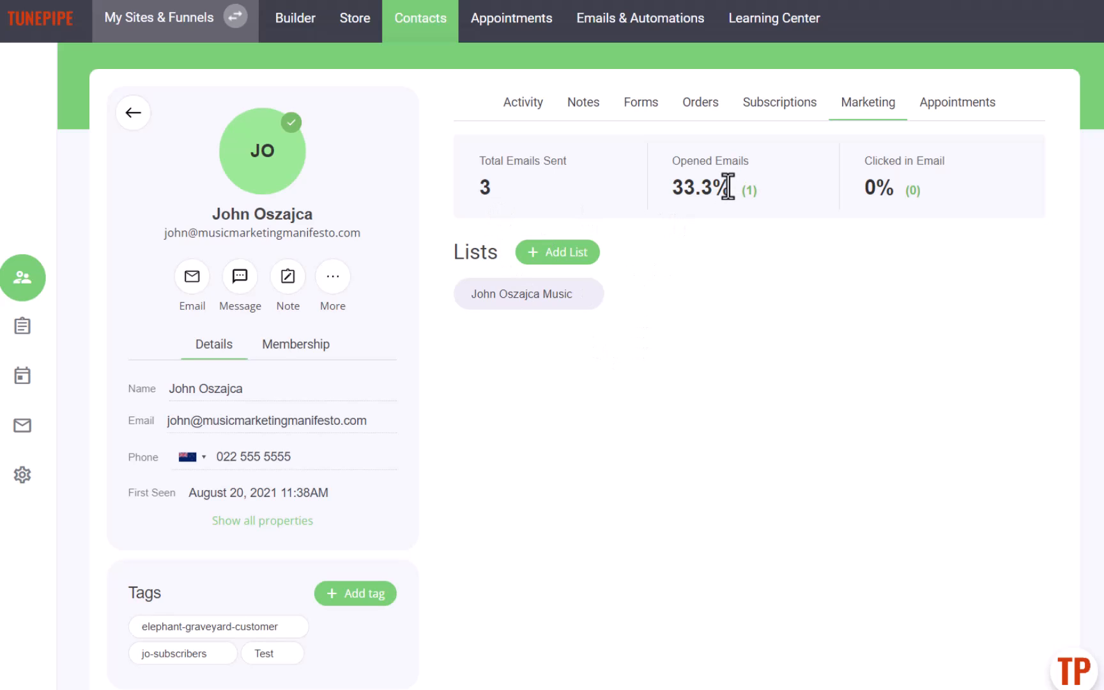
{"action": "left_click", "coordinate": [951, 113]}
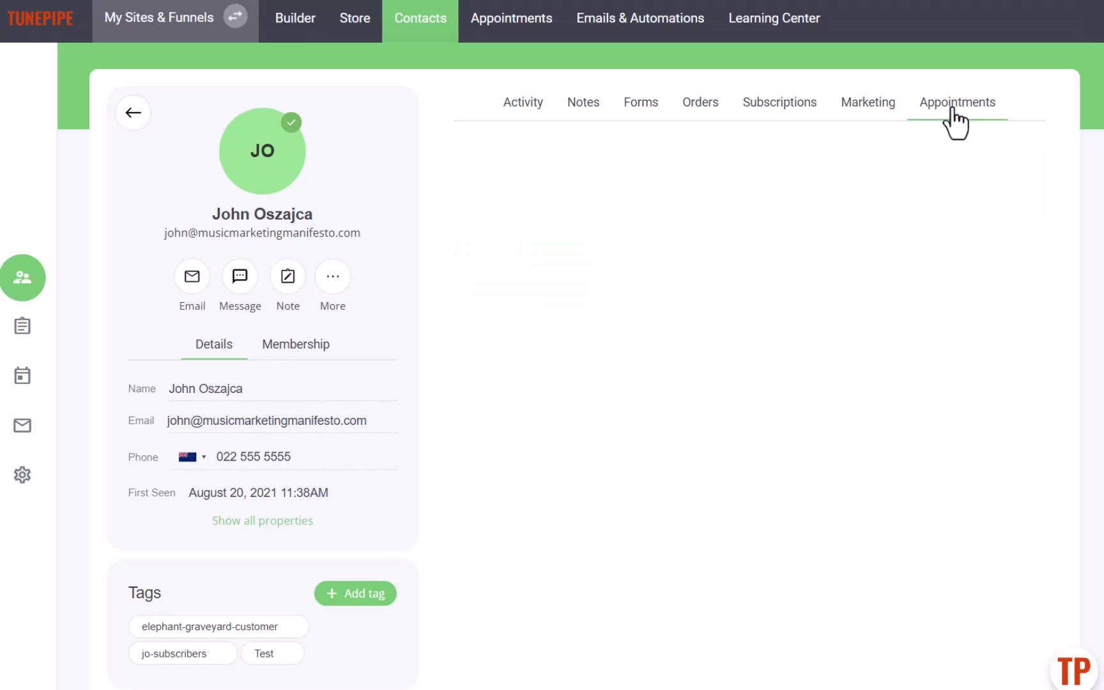
{"action": "left_click", "coordinate": [508, 105]}
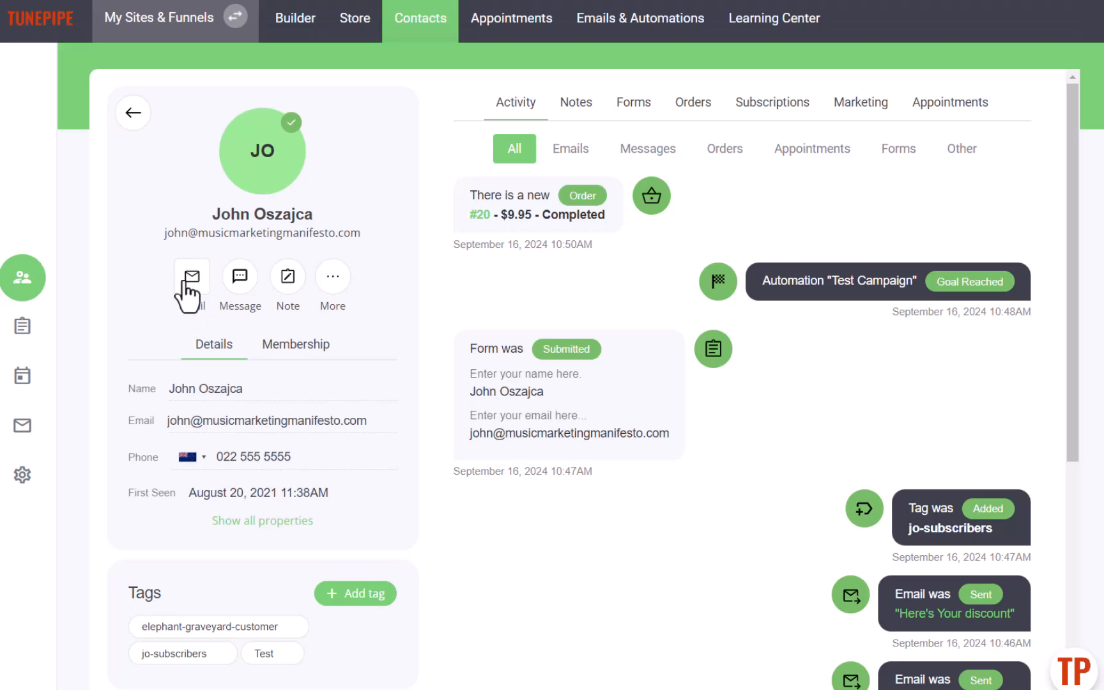
- Send the contact an SMS thanking them for ordering the album and inviting them to reply with questions
{"action": "left_click", "coordinate": [234, 292]}
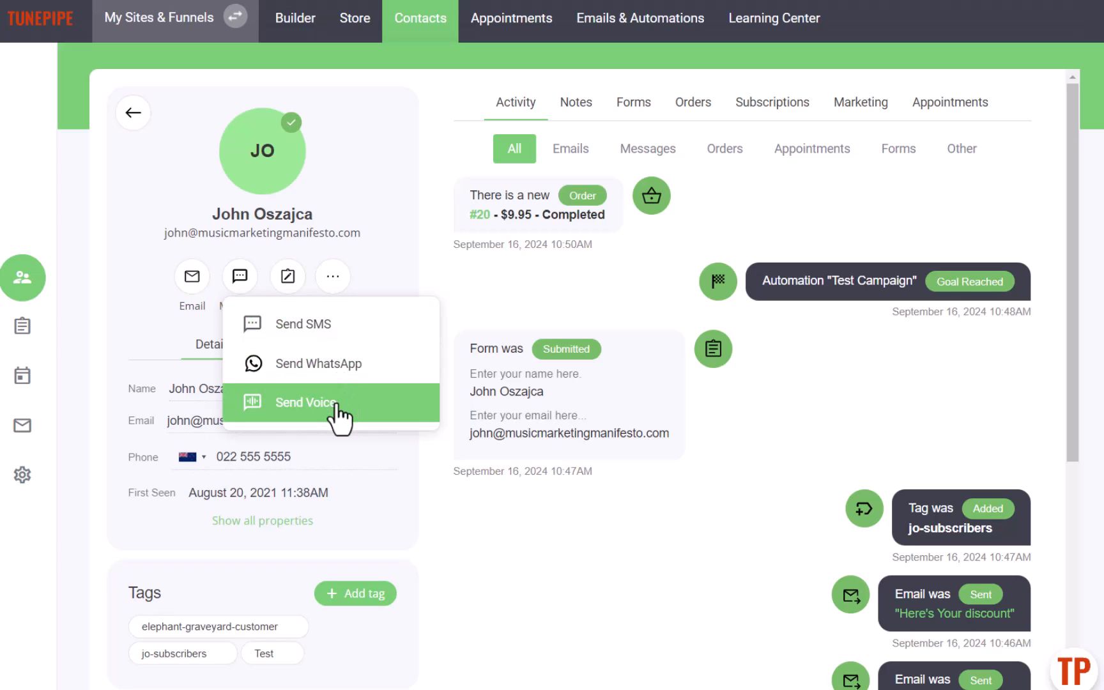
{"action": "left_click", "coordinate": [333, 342]}
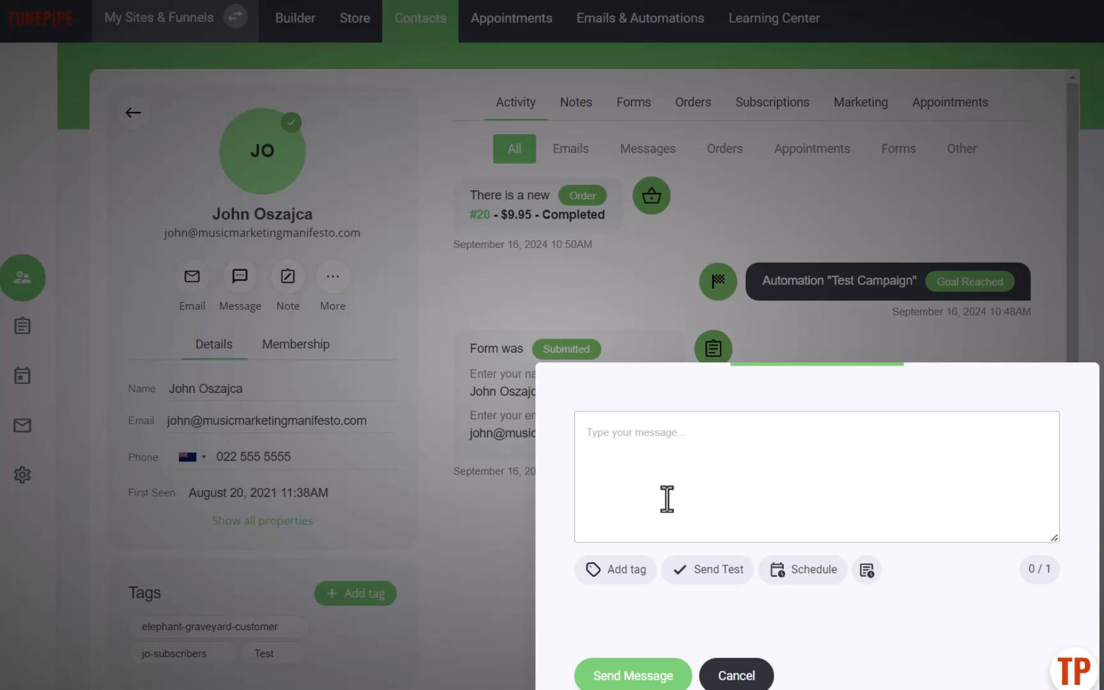
{"action": "type", "text": "Hi, thanks"}
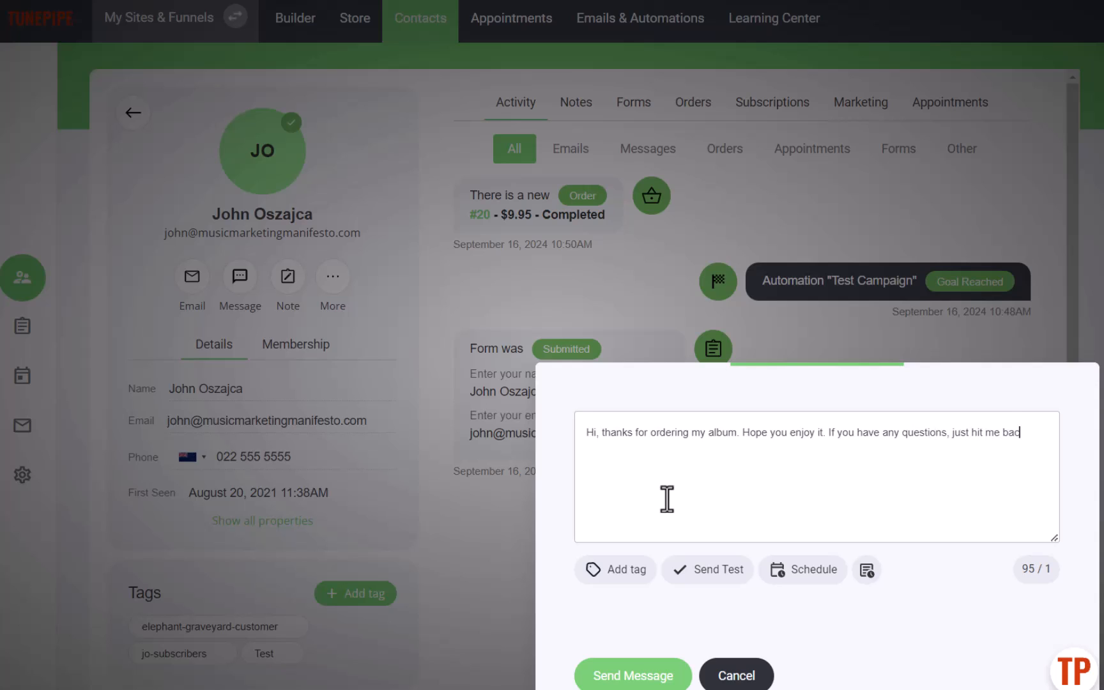
{"action": "type", "text": "nd let me know."}
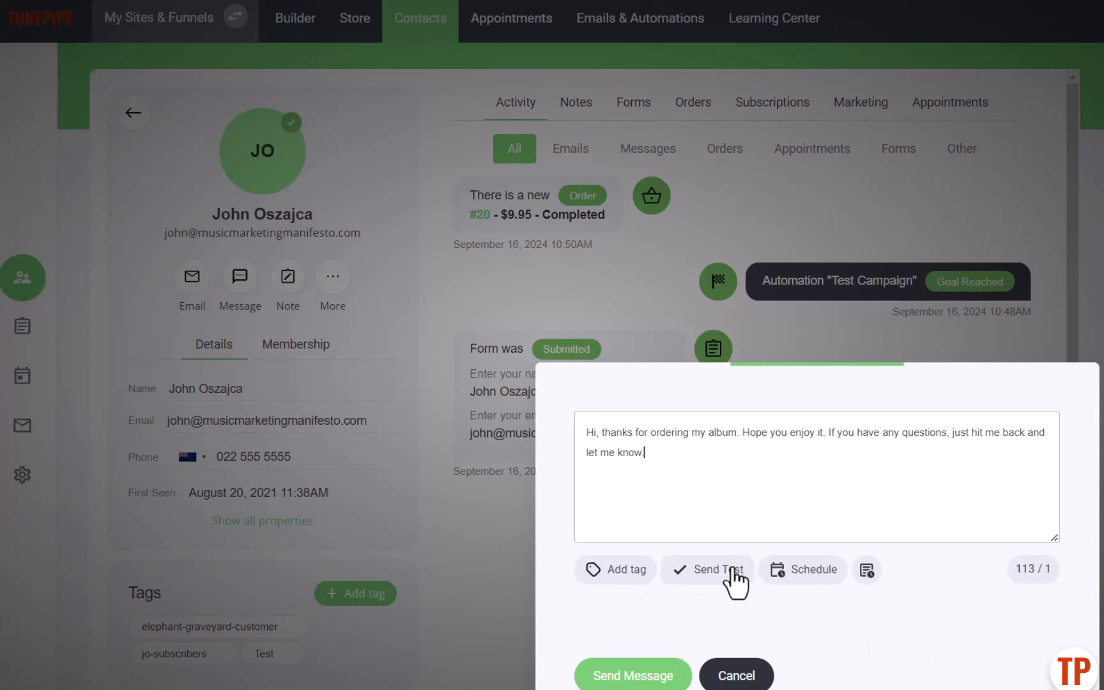
{"action": "left_click", "coordinate": [626, 678]}
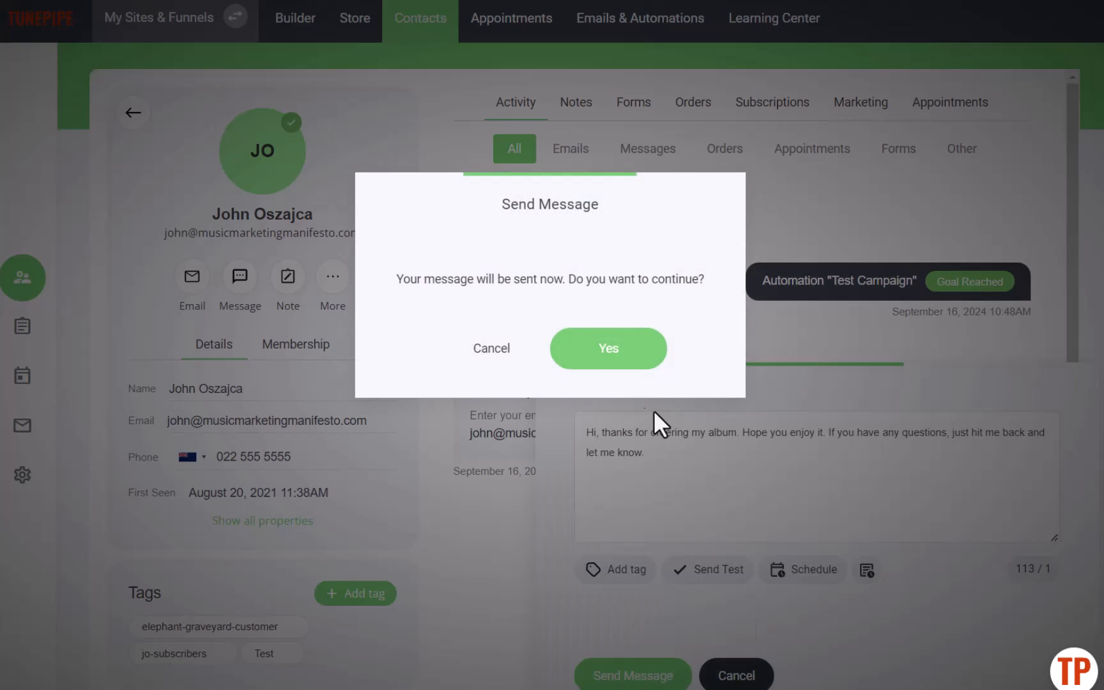
{"action": "left_click", "coordinate": [607, 356]}
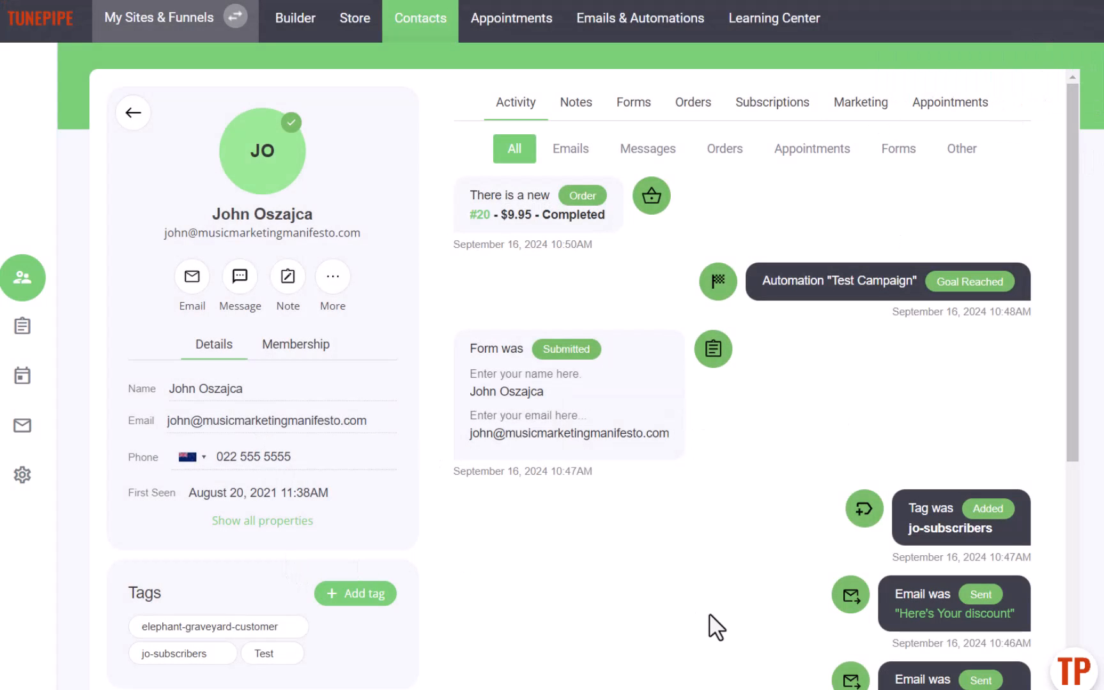
- Reload the contact page to check the activity feed
{"action": "left_click_drag", "start_coordinate": [323, 458], "coordinate": [239, 456]}
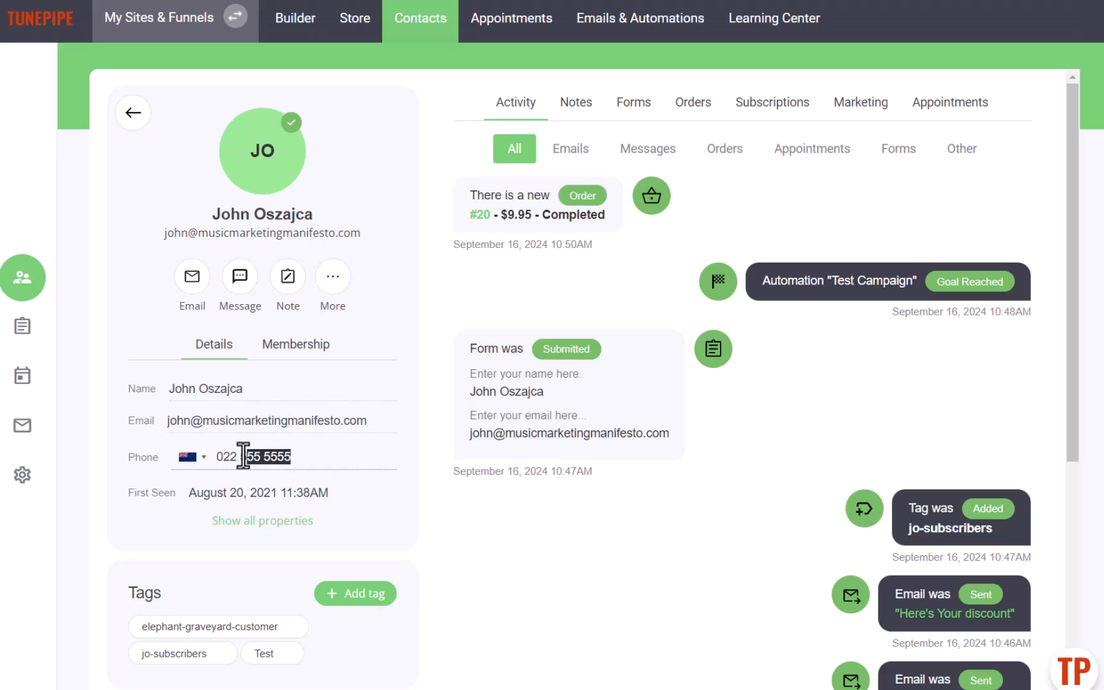
{"action": "left_click", "coordinate": [571, 572]}
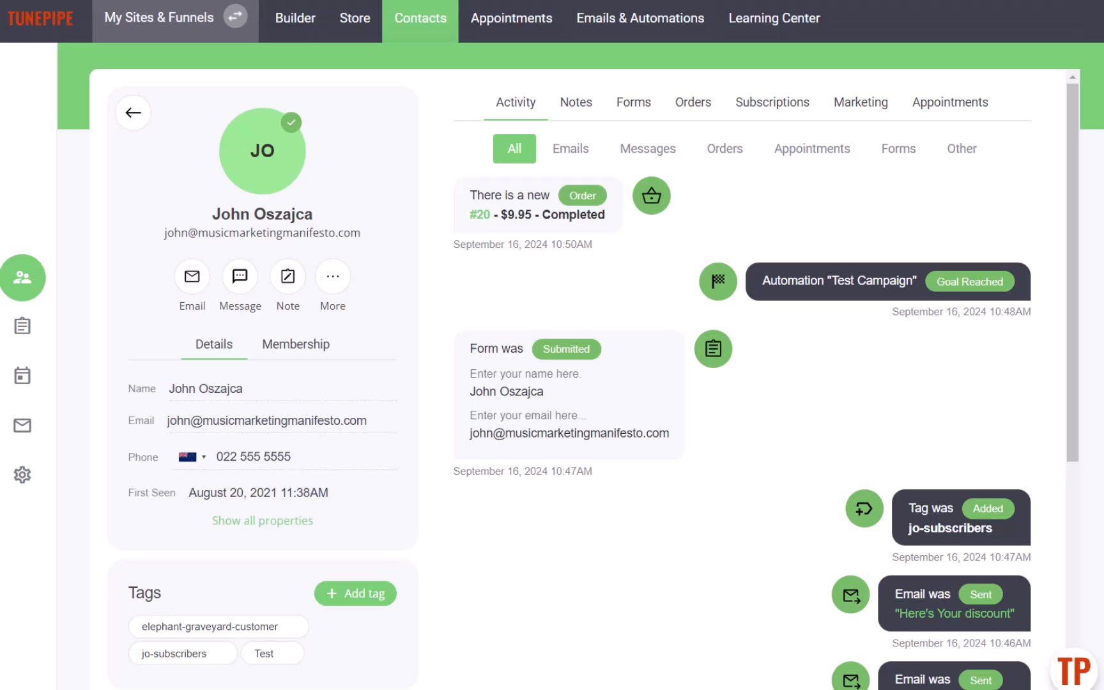
{"action": "key", "text": "F5"}
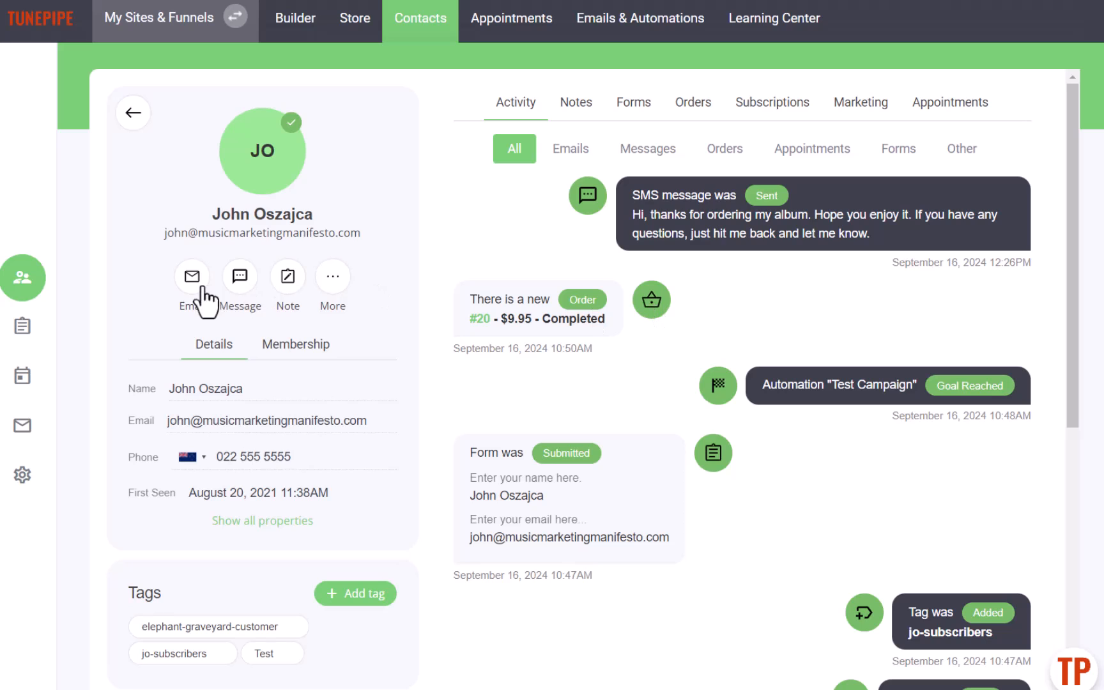
- Start a voice message to the contact and choose the Man - Male speech engine
{"action": "left_click", "coordinate": [240, 279]}
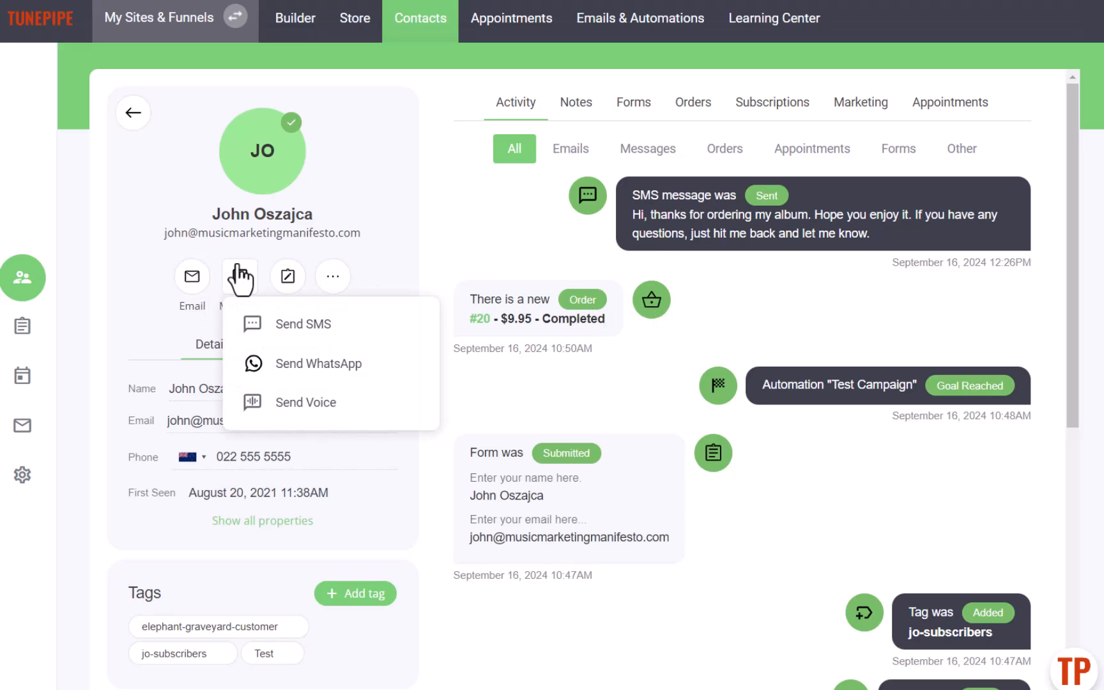
{"action": "left_click", "coordinate": [321, 415]}
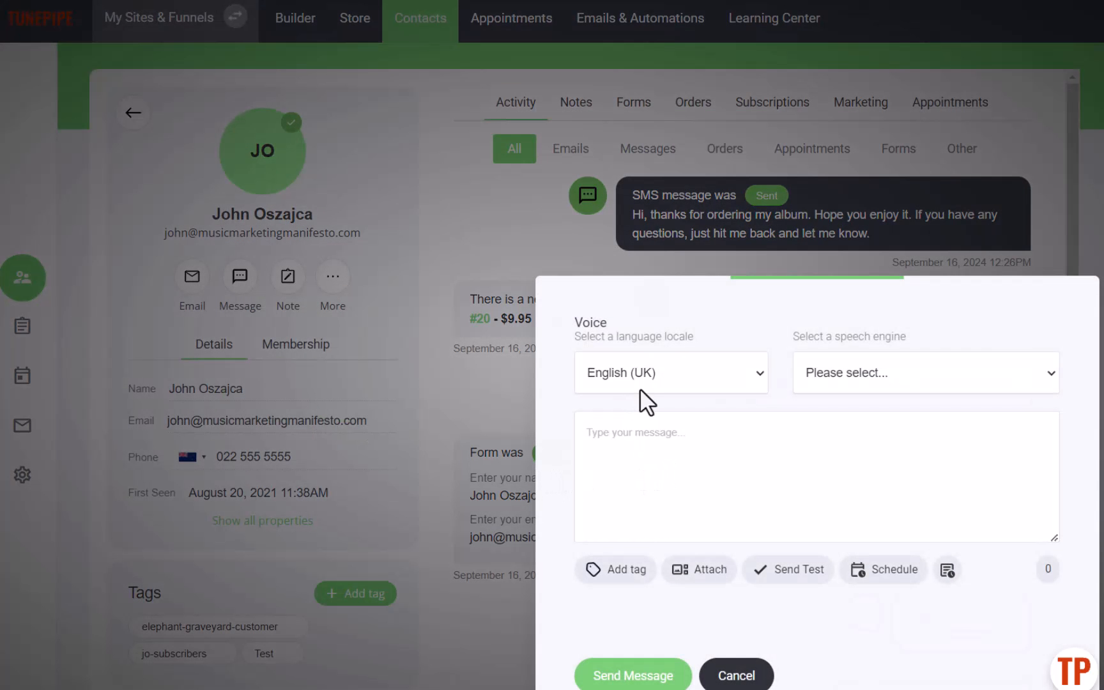
{"action": "left_click", "coordinate": [815, 388]}
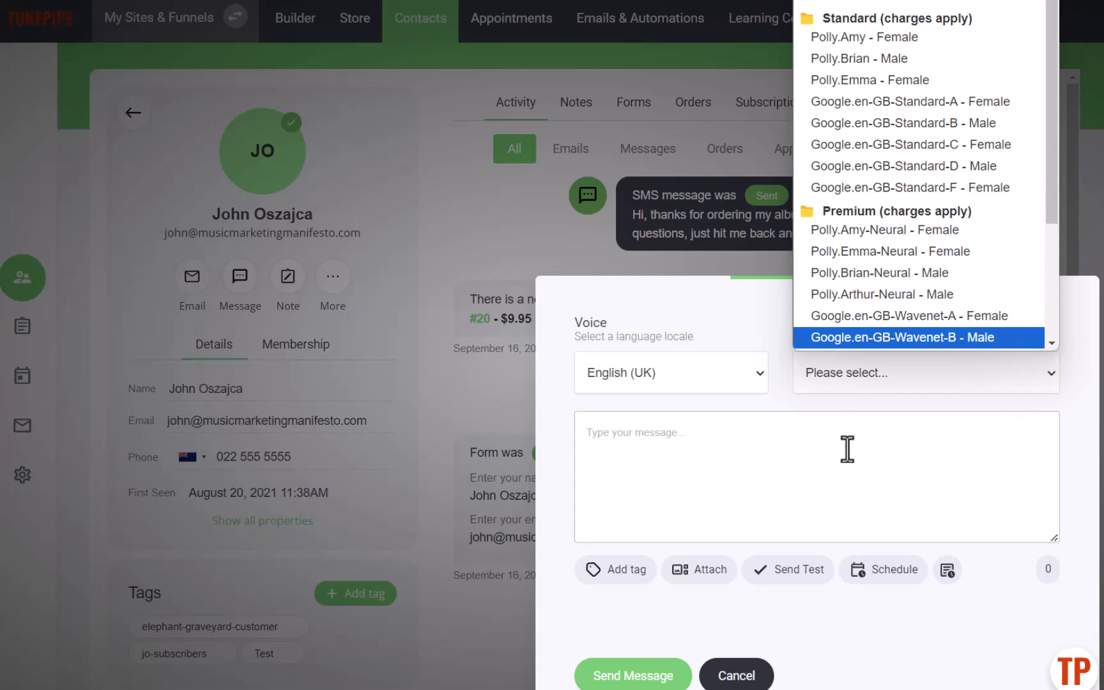
{"action": "left_click", "coordinate": [862, 5]}
{"action": "left_click", "coordinate": [909, 375]}
{"action": "left_click", "coordinate": [909, 375]}
- Write the voice message "Hi, how's it going?", fixing the spelling of how's
{"action": "left_click", "coordinate": [667, 439]}
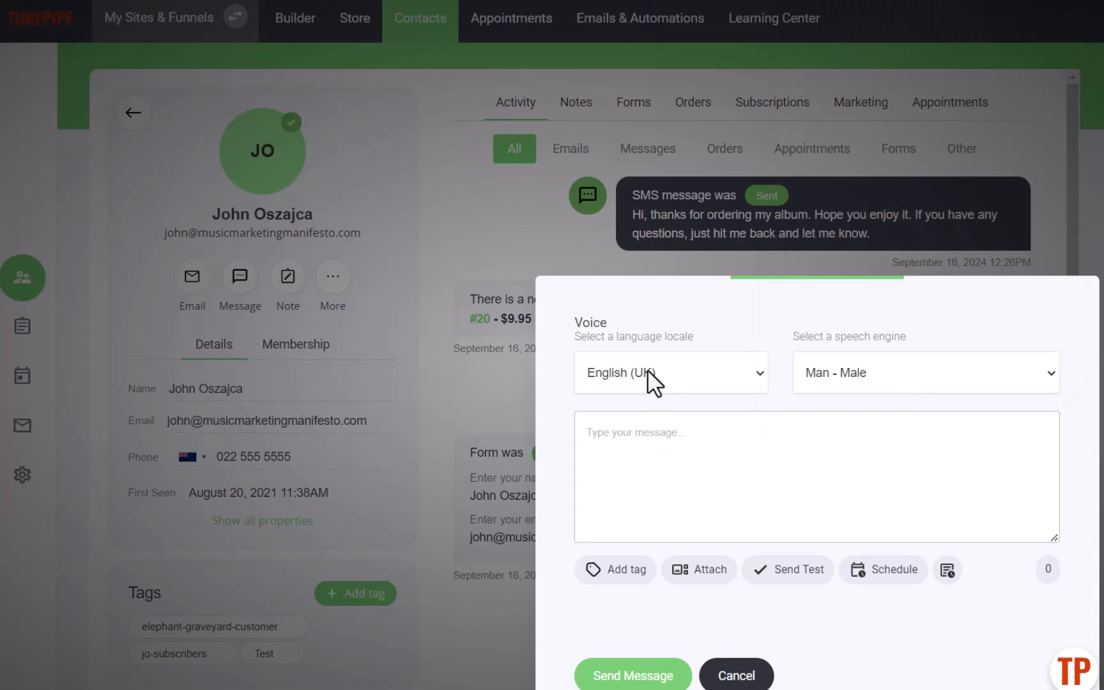
{"action": "left_click", "coordinate": [648, 370]}
{"action": "left_click", "coordinate": [649, 373]}
{"action": "left_click", "coordinate": [645, 431]}
{"action": "type", "text": "Hi, hows it going?"}
{"action": "right_click", "coordinate": [616, 434]}
{"action": "left_click", "coordinate": [660, 47]}
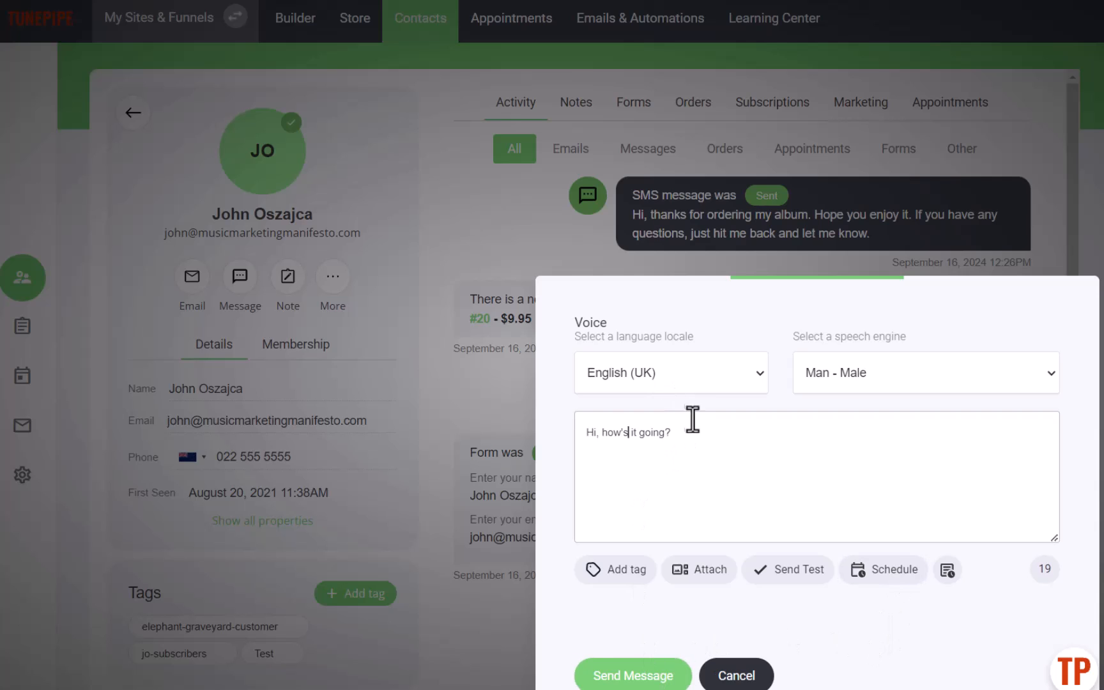
- Clear the voice message text after viewing the speech engine options
{"action": "triple_click", "coordinate": [578, 424]}
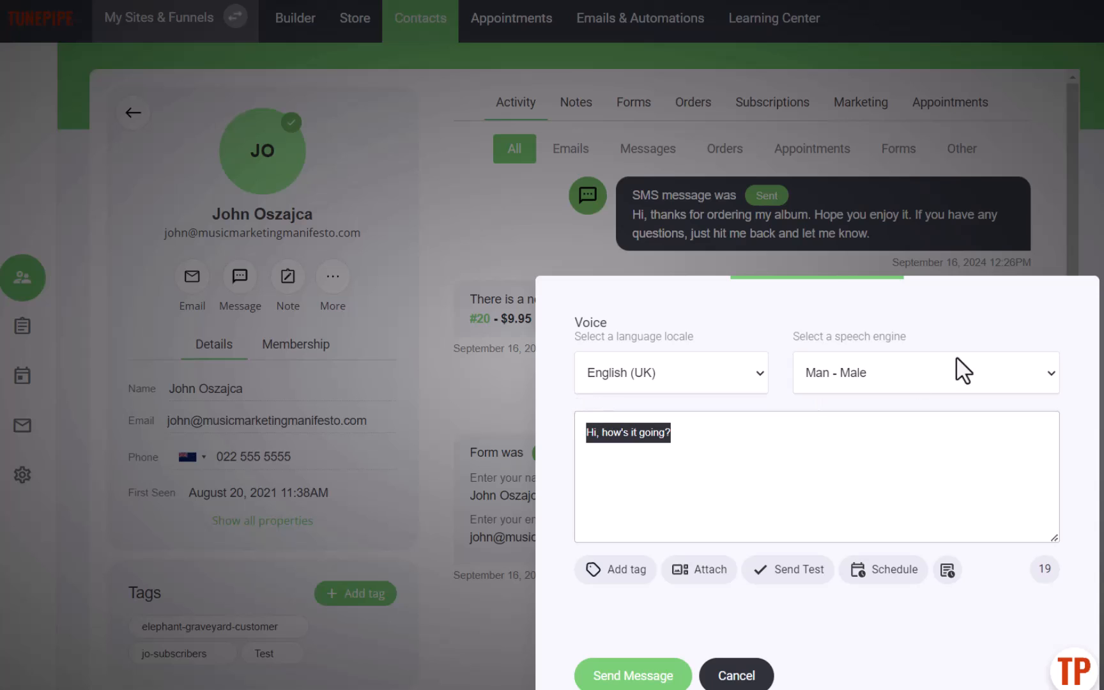
{"action": "left_click", "coordinate": [934, 373]}
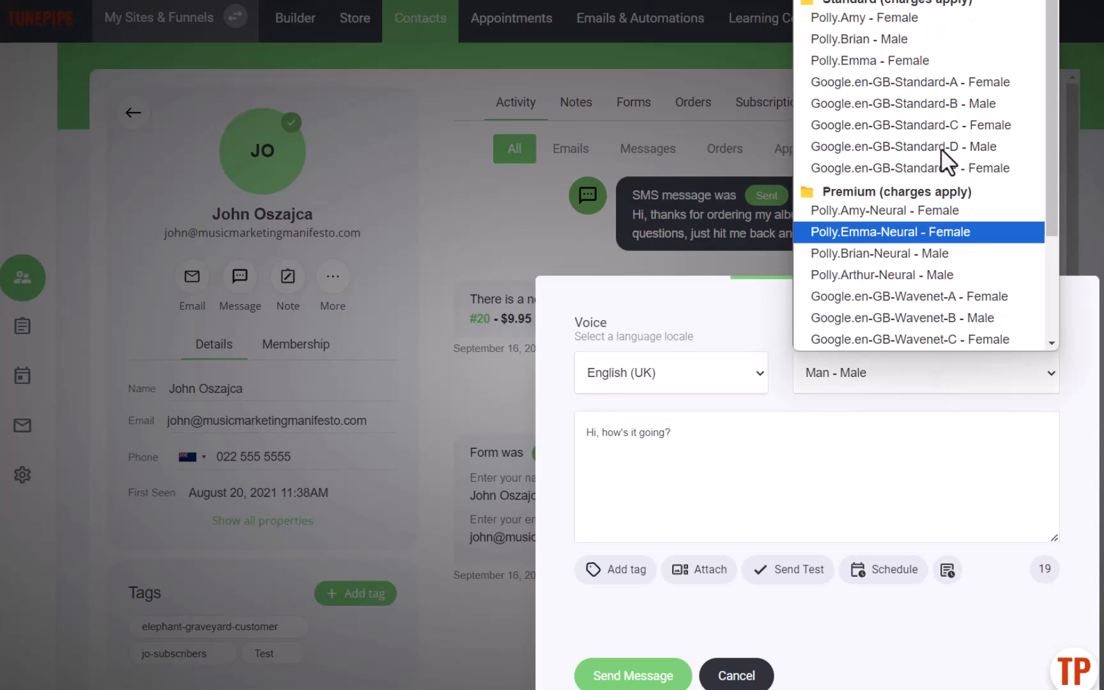
{"action": "left_click", "coordinate": [735, 464]}
{"action": "key", "text": "BackSpace"}
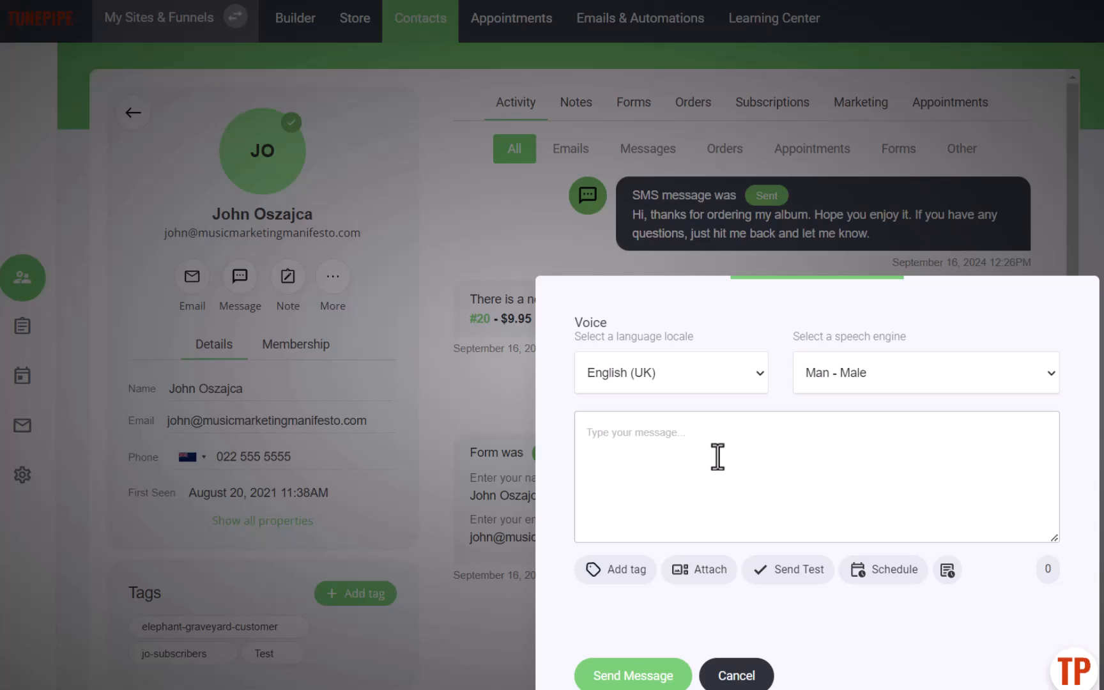
- Browse the file manager for an audio attachment, then cancel the attachment and the voice message
{"action": "left_click", "coordinate": [706, 571]}
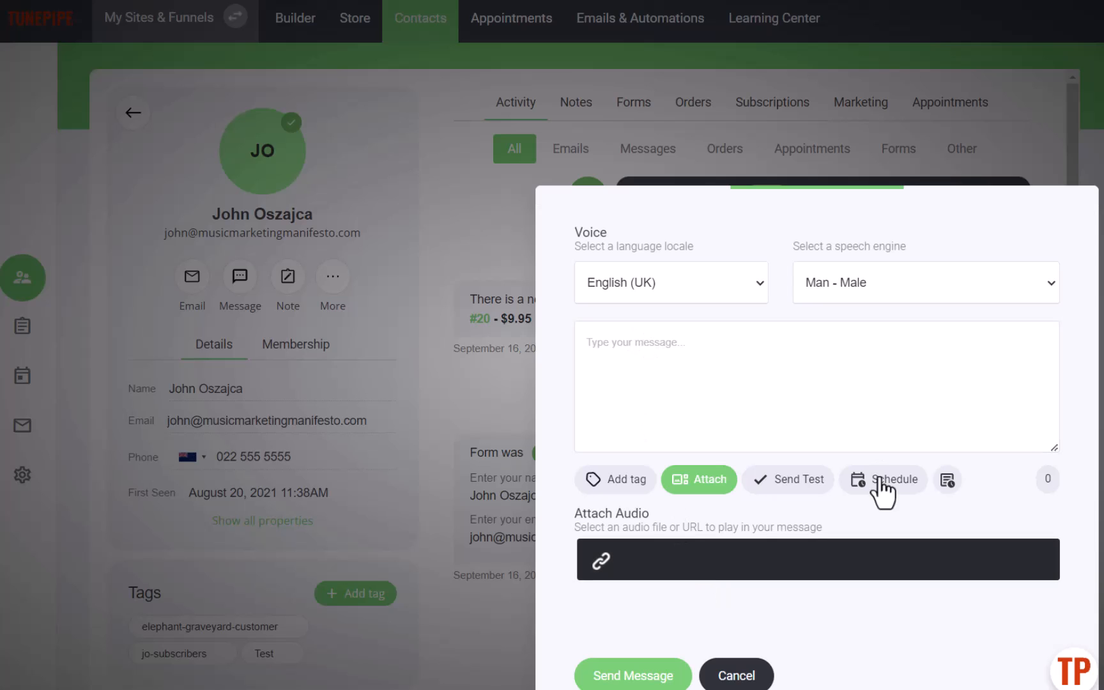
{"action": "left_click", "coordinate": [670, 574]}
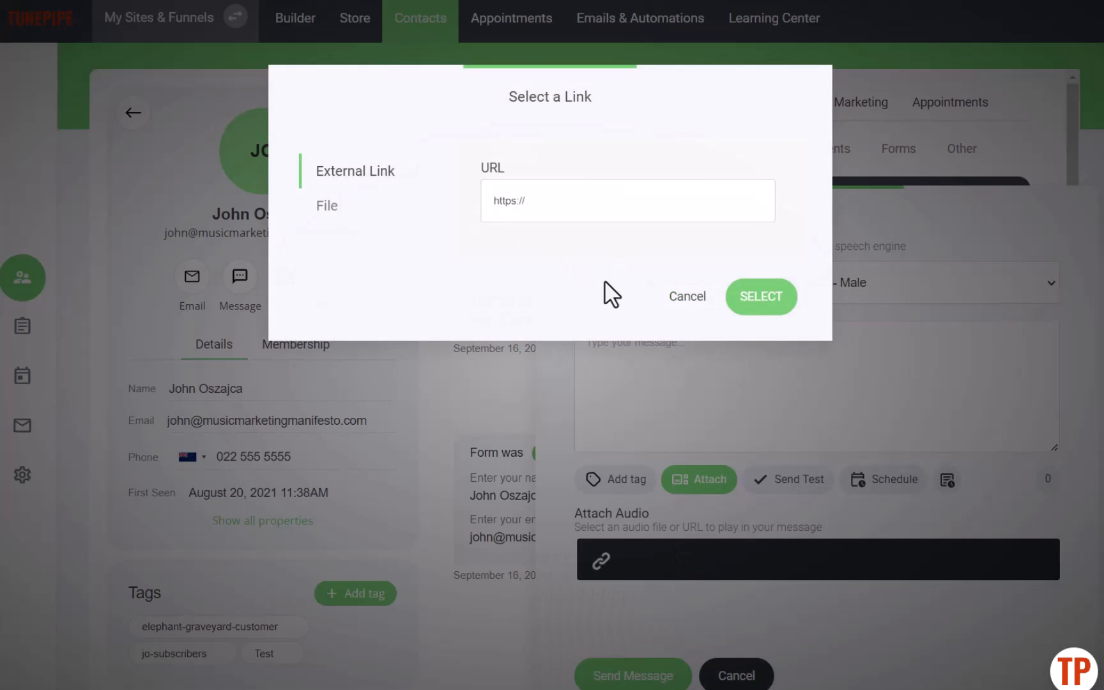
{"action": "left_click", "coordinate": [325, 208]}
{"action": "left_click", "coordinate": [552, 207]}
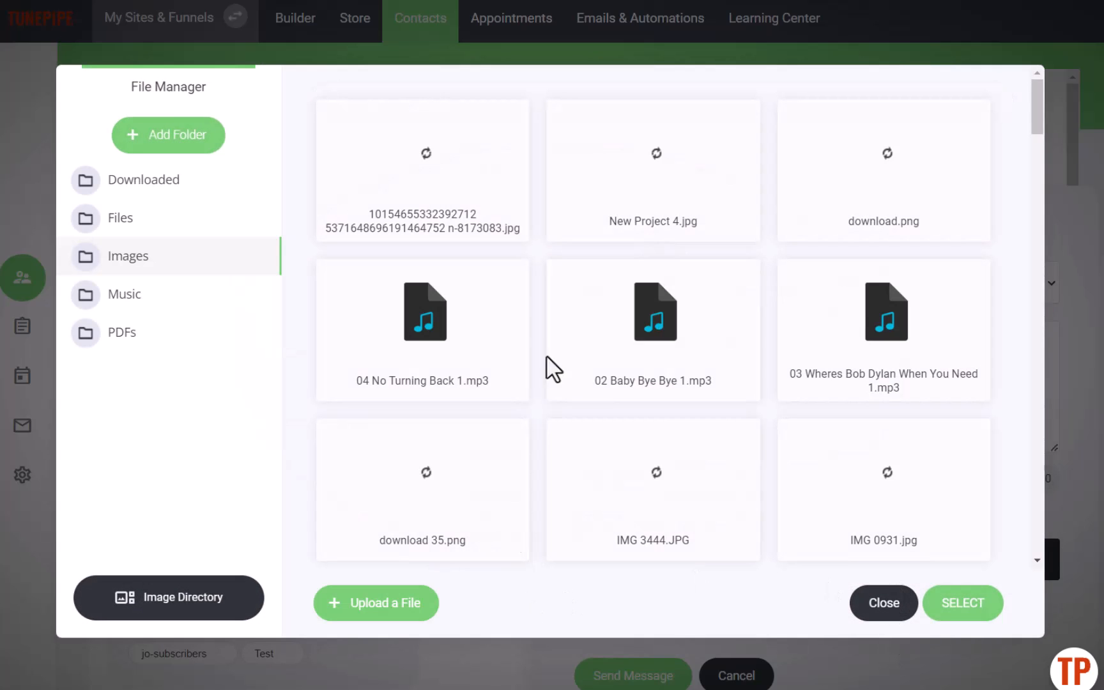
{"action": "left_click", "coordinate": [883, 598]}
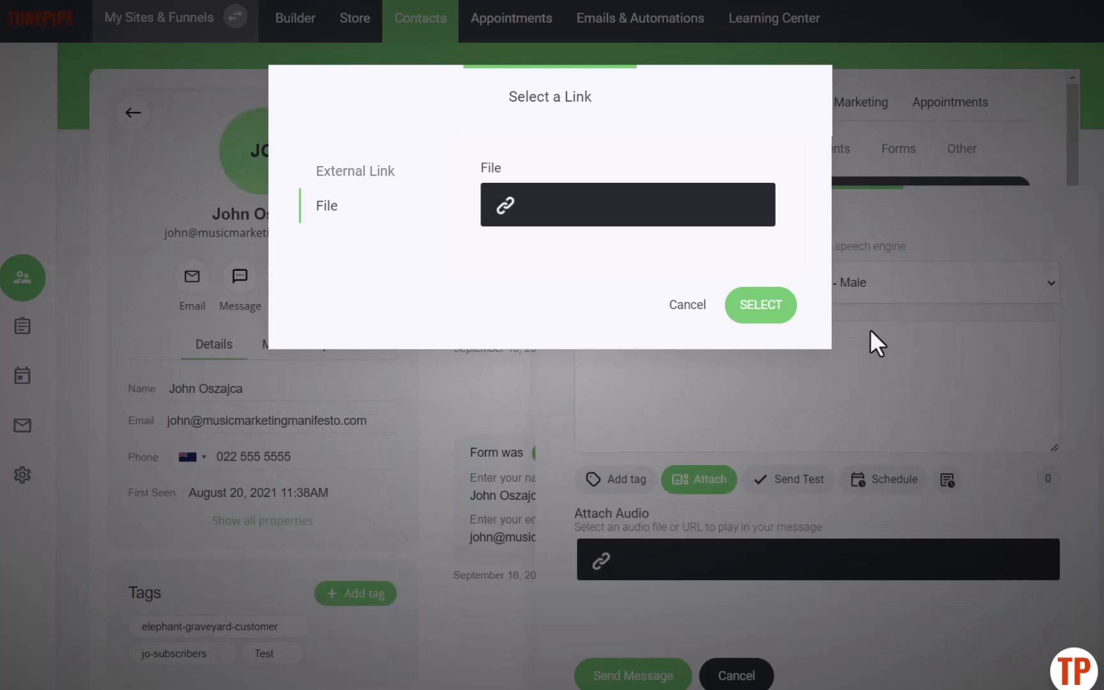
{"action": "left_click", "coordinate": [680, 306]}
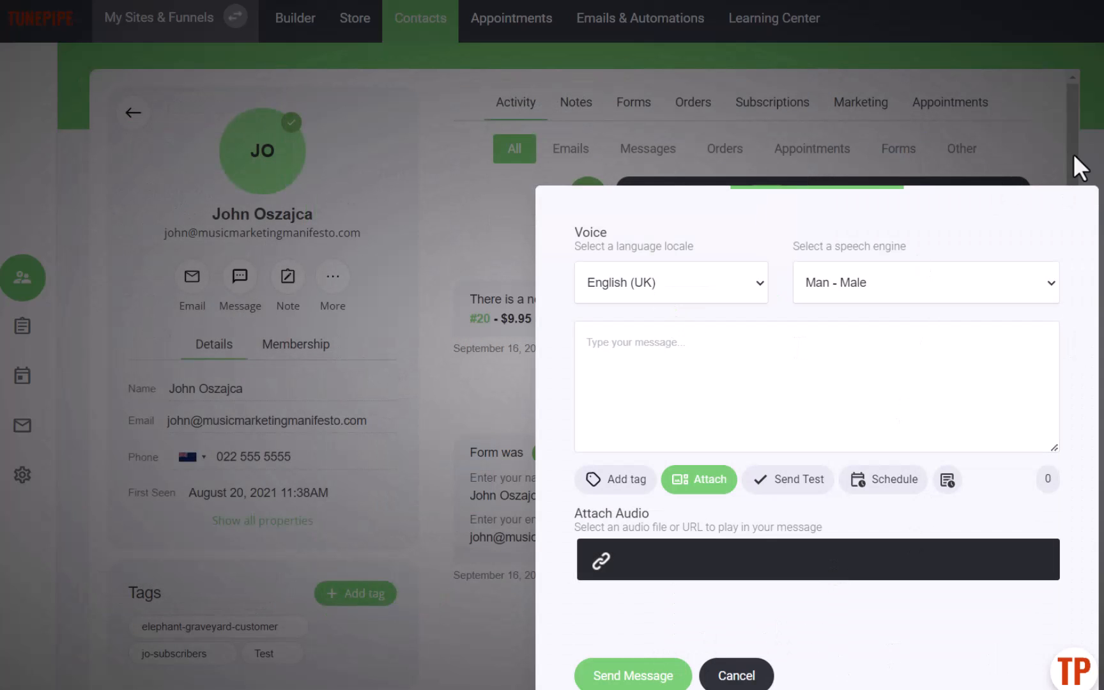
{"action": "left_click", "coordinate": [729, 676]}
- Start a WhatsApp message to the contact with the template option and write "Hi, hos it going"
{"action": "left_click", "coordinate": [243, 279]}
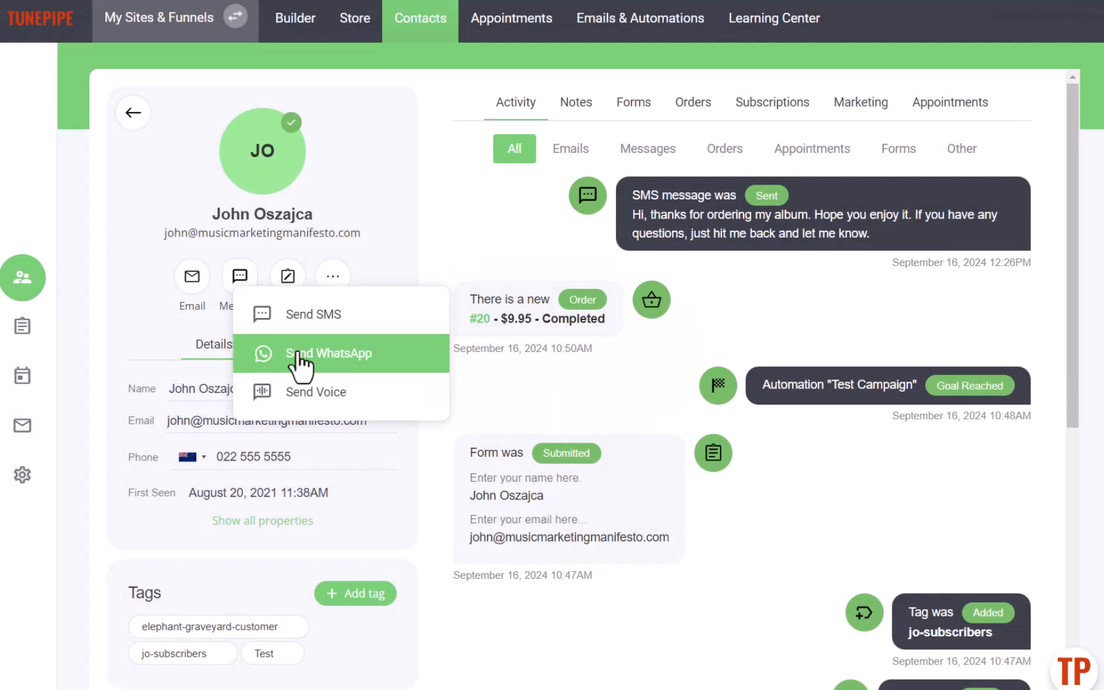
{"action": "left_click", "coordinate": [284, 352]}
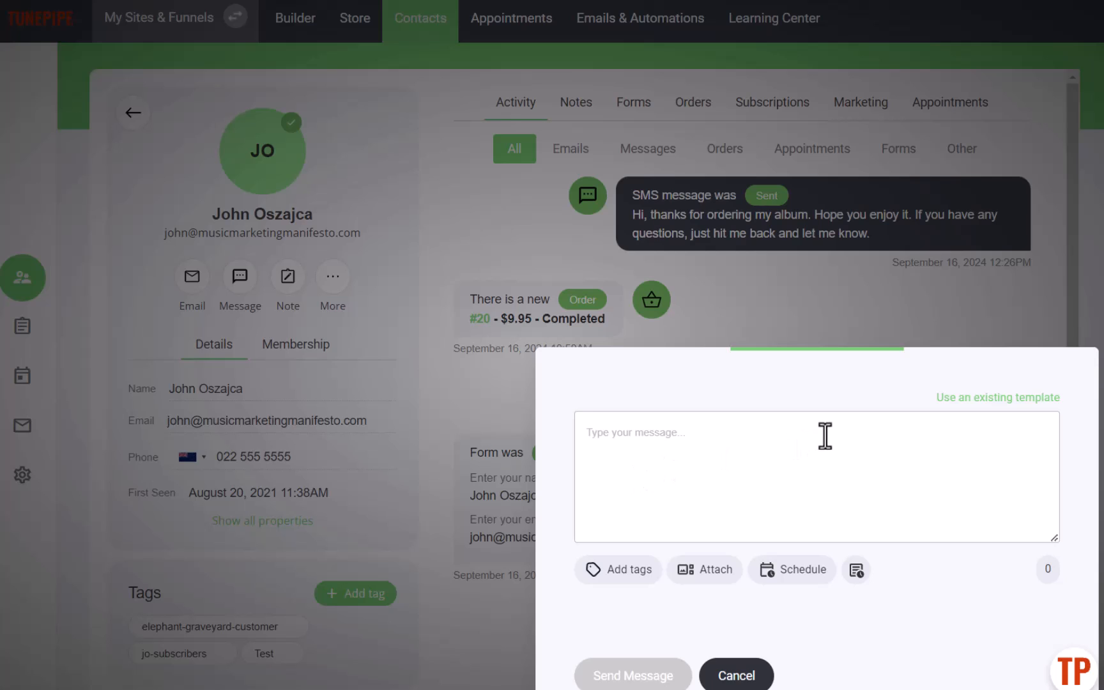
{"action": "left_click", "coordinate": [942, 399]}
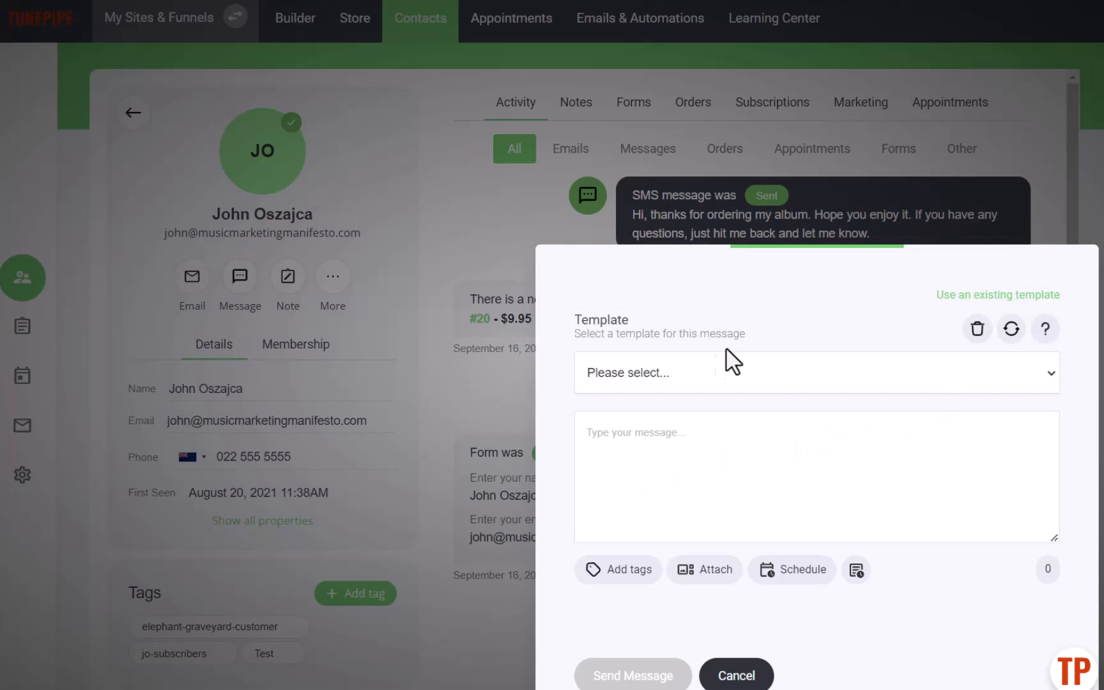
{"action": "left_click", "coordinate": [675, 449]}
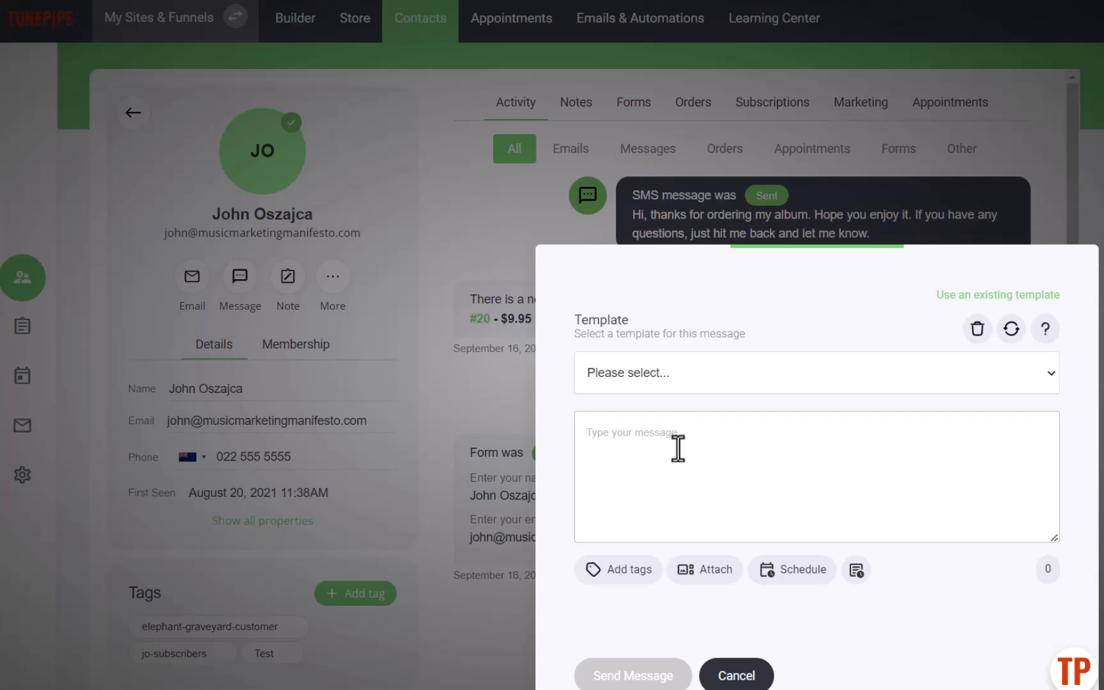
{"action": "type", "text": "Hi, hos it gho"}
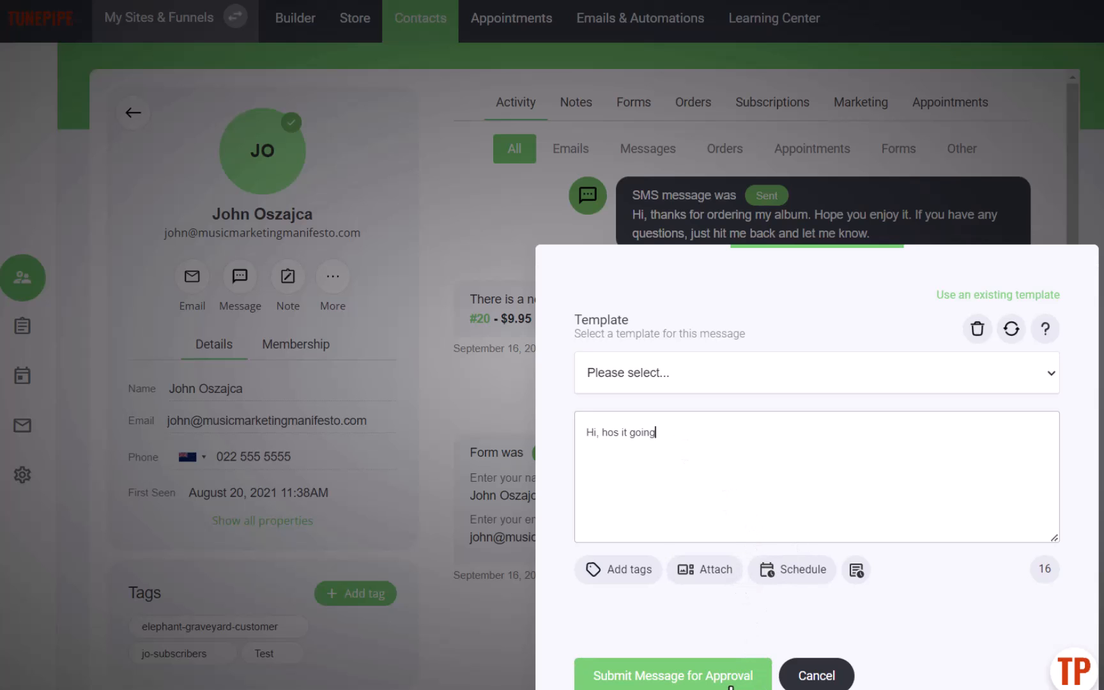
- Try to submit the message for approval as a WhatsApp template in the Marketing category
{"action": "left_click", "coordinate": [720, 681]}
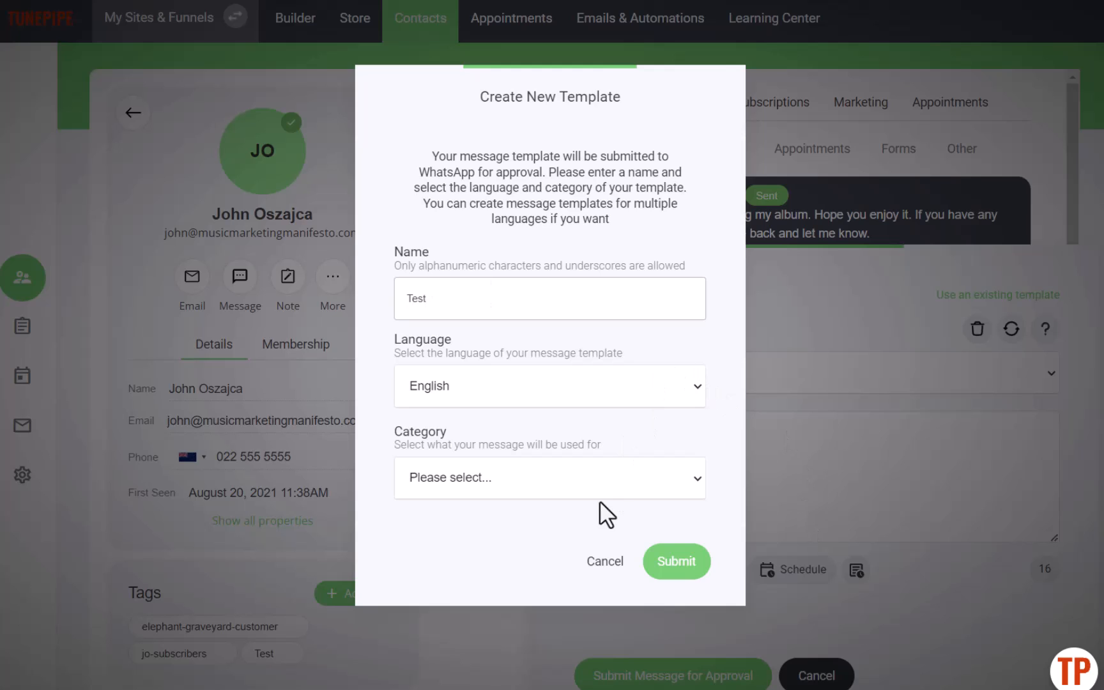
{"action": "left_click", "coordinate": [584, 493]}
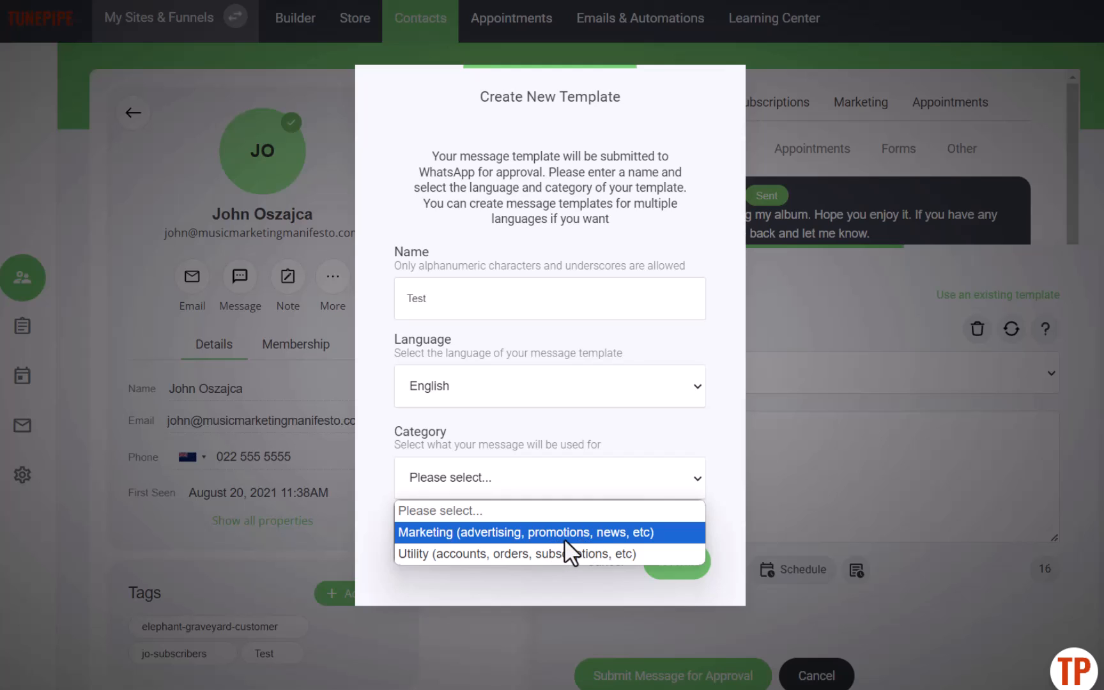
{"action": "left_click", "coordinate": [545, 532]}
{"action": "left_click", "coordinate": [675, 563]}
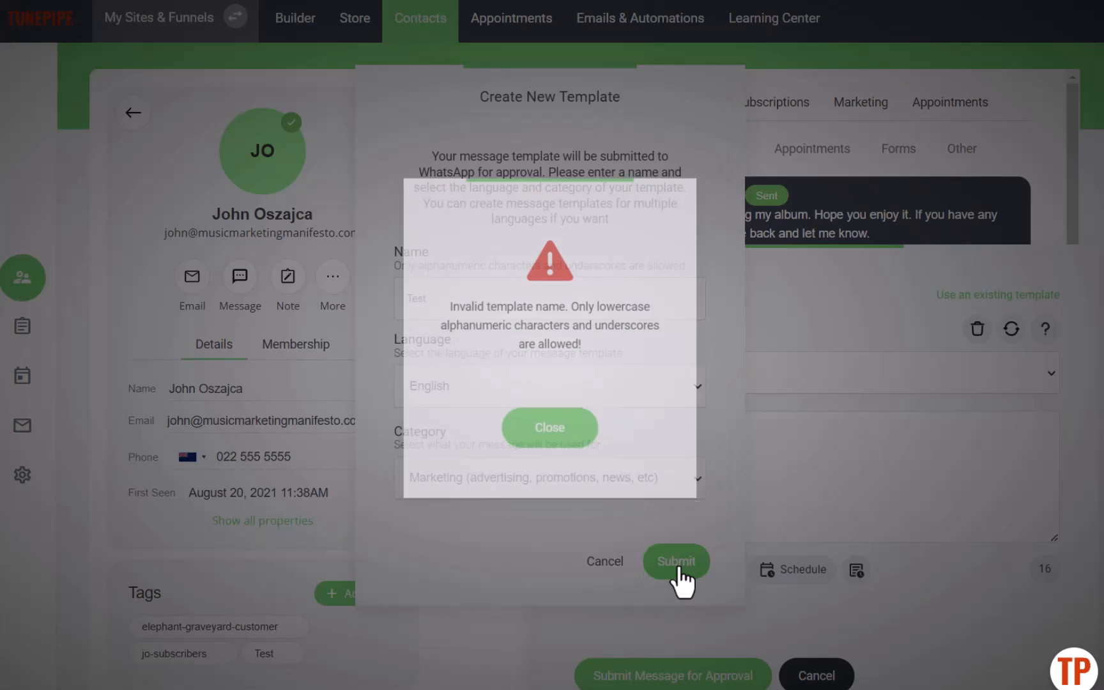
{"action": "left_click", "coordinate": [544, 425]}
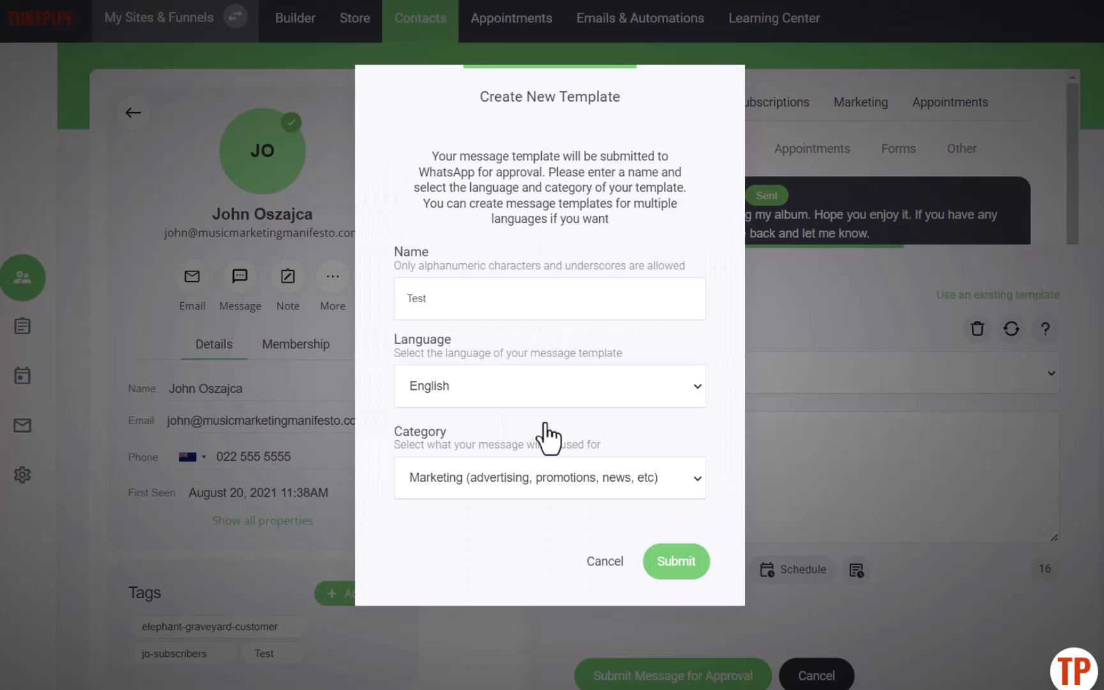
- Rename the template to test and submit it for approval
{"action": "double_click", "coordinate": [451, 303]}
{"action": "type", "text": "test"}
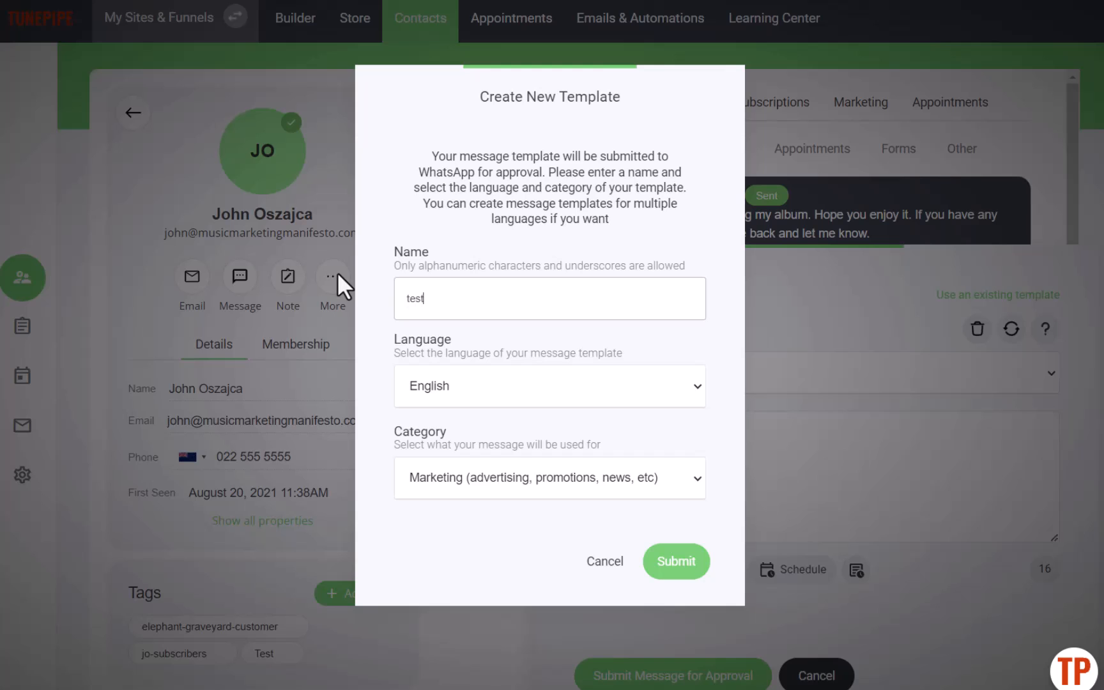
{"action": "left_click", "coordinate": [667, 572]}
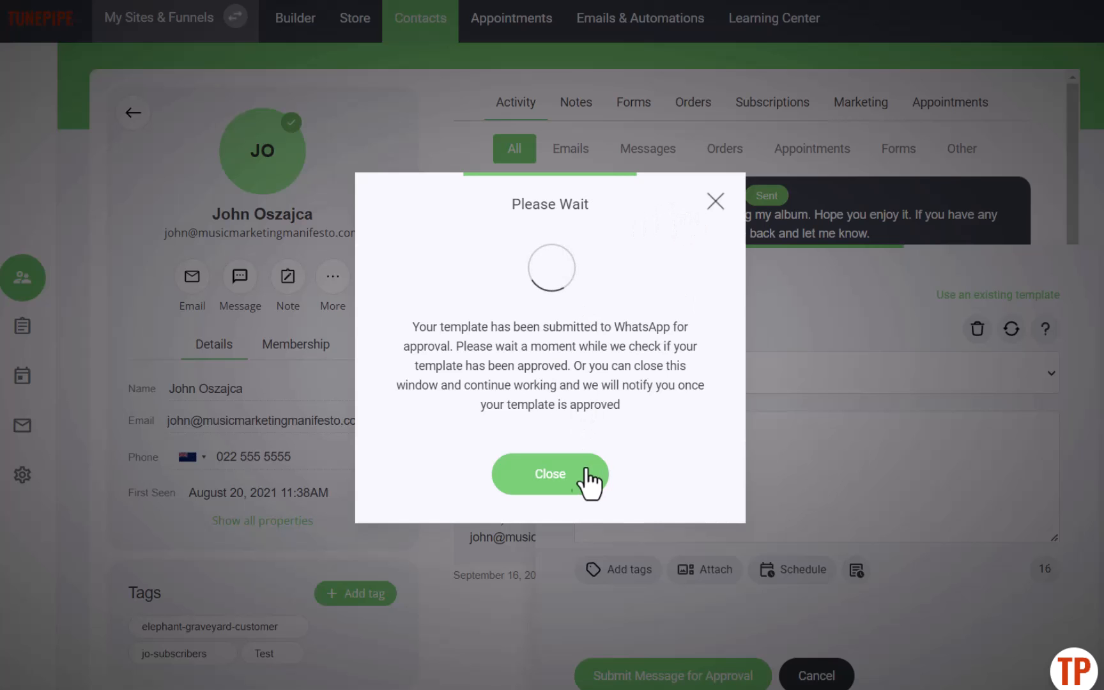
{"action": "left_click", "coordinate": [574, 485]}
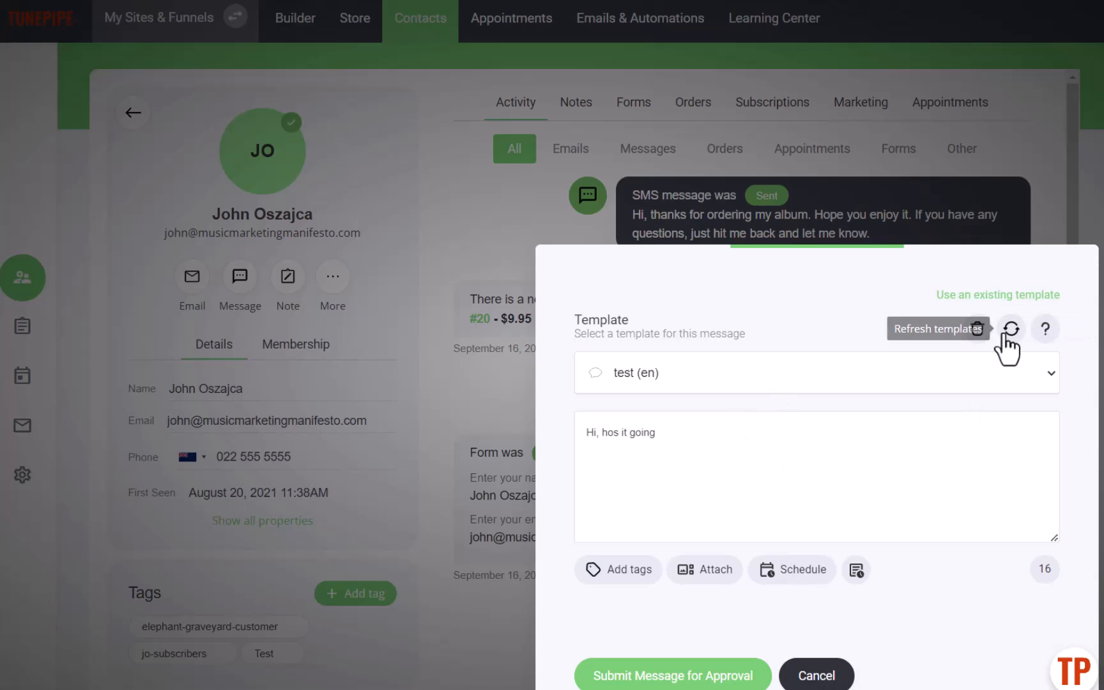
- Discard the WhatsApp message
{"action": "left_click", "coordinate": [830, 674]}
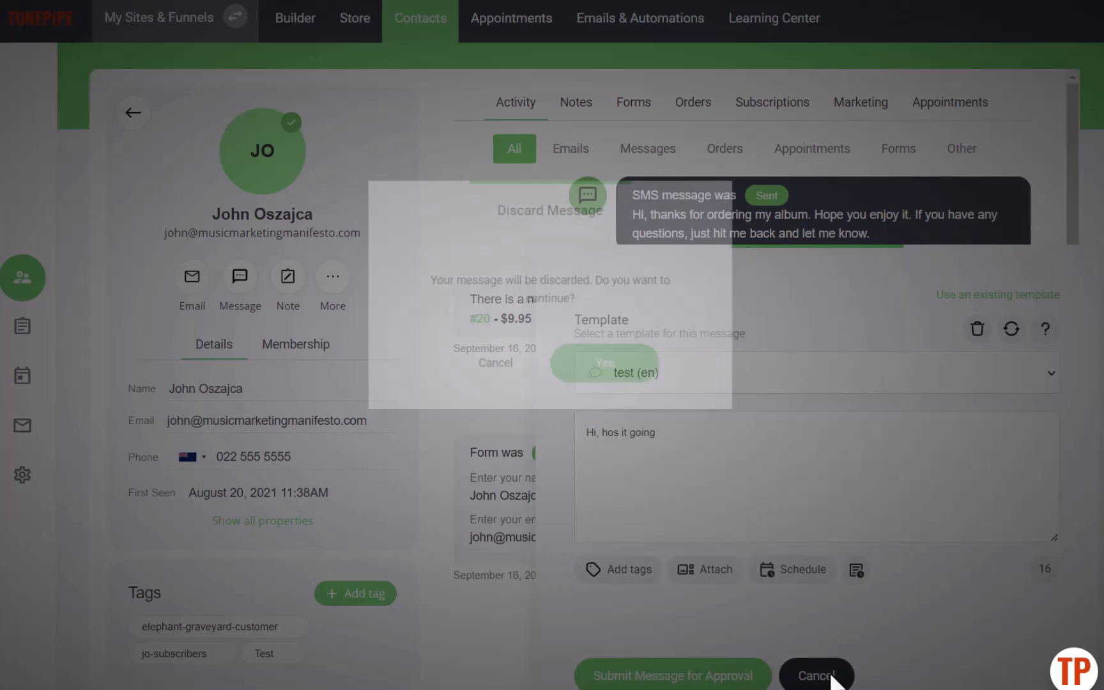
{"action": "left_click", "coordinate": [616, 382]}
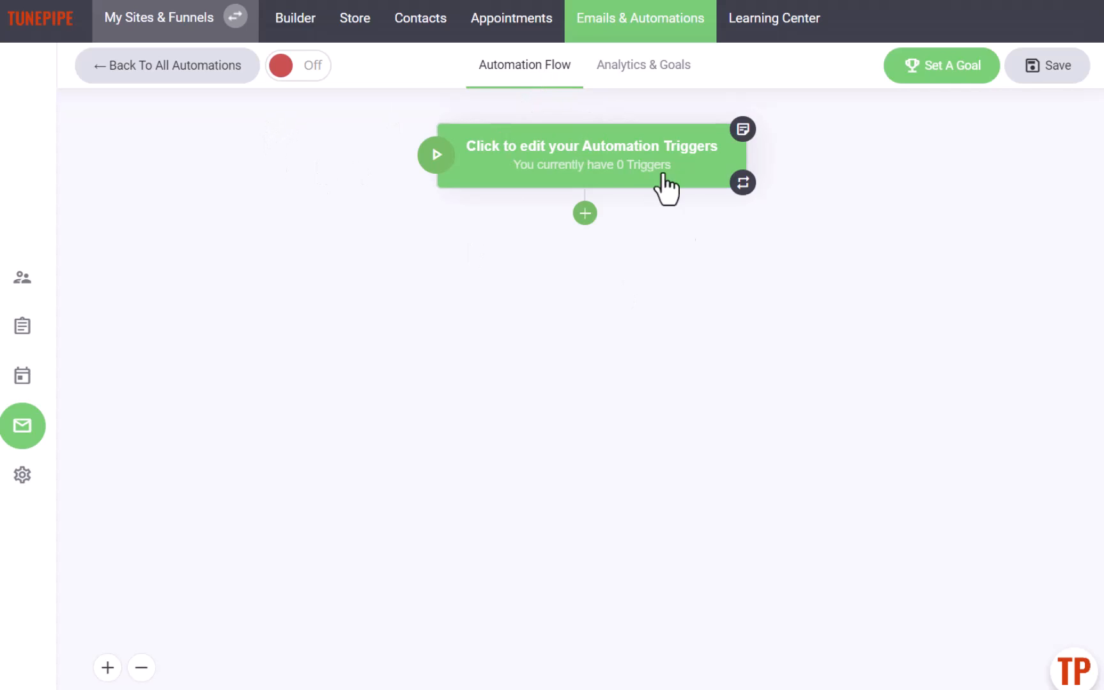
- Add an automation trigger that starts when the contact is tagged with Test
{"action": "left_click", "coordinate": [598, 179]}
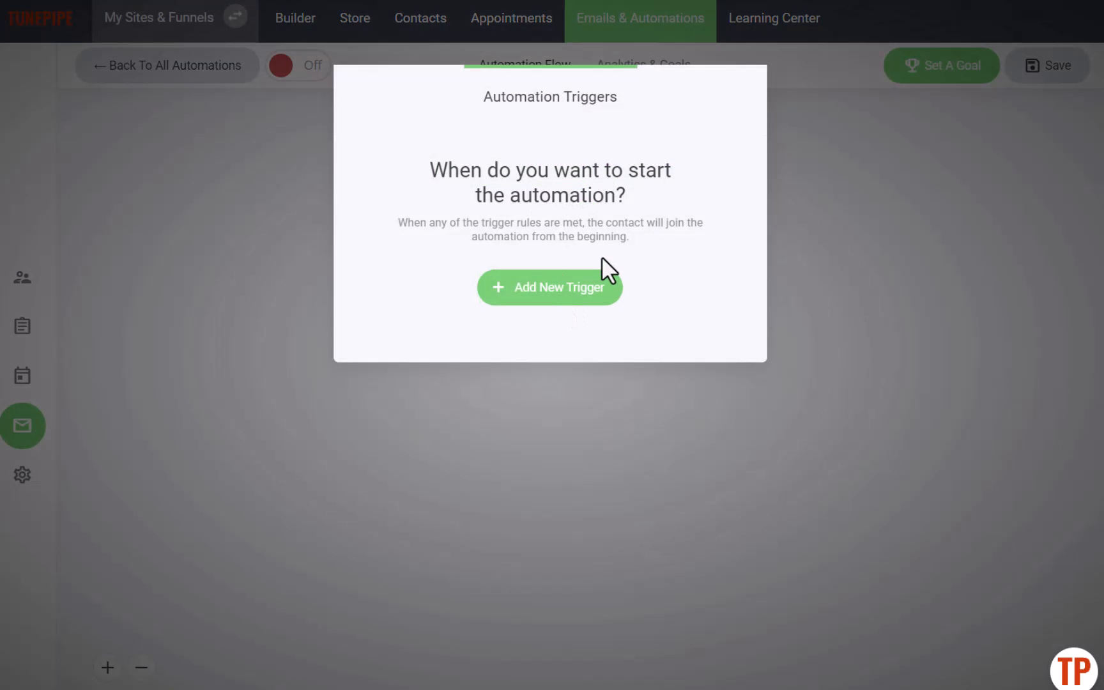
{"action": "left_click", "coordinate": [551, 302]}
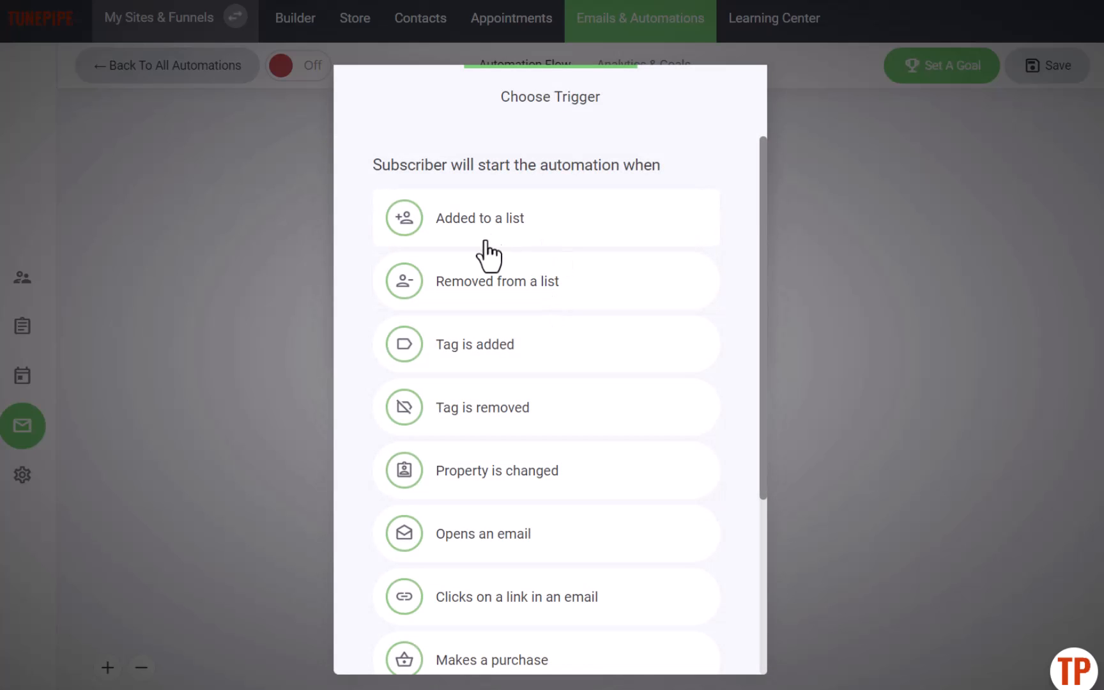
{"action": "left_click", "coordinate": [492, 361]}
{"action": "left_click", "coordinate": [457, 225]}
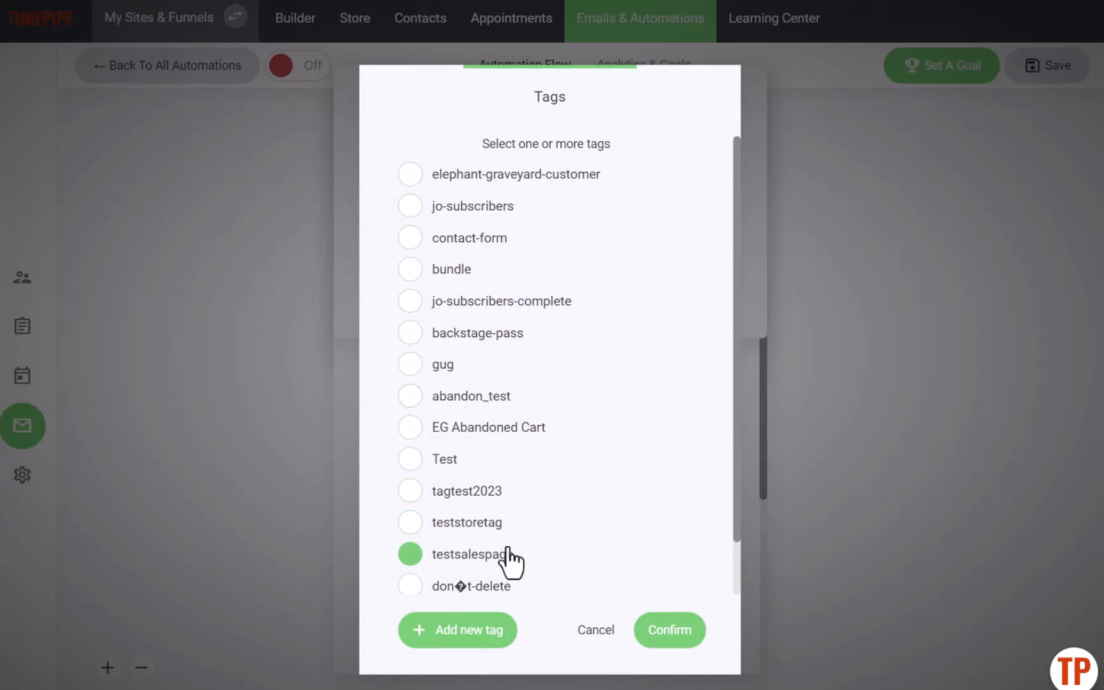
{"action": "scroll", "coordinate": [512, 559], "scroll_direction": "down", "scroll_amount": 1}
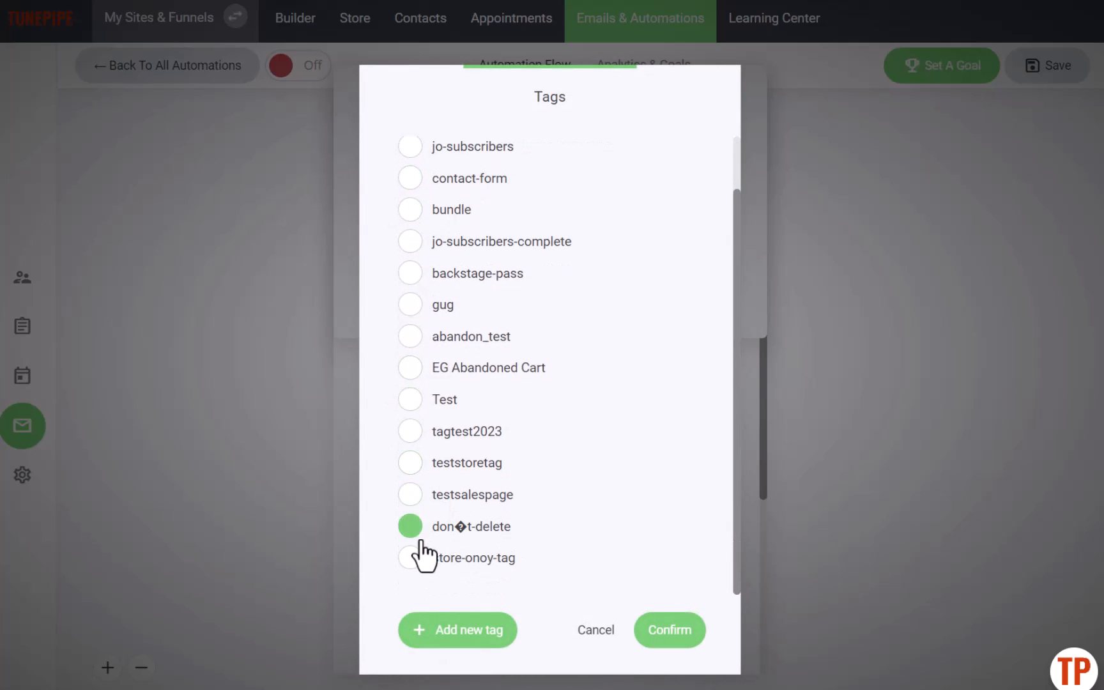
{"action": "left_click", "coordinate": [419, 397]}
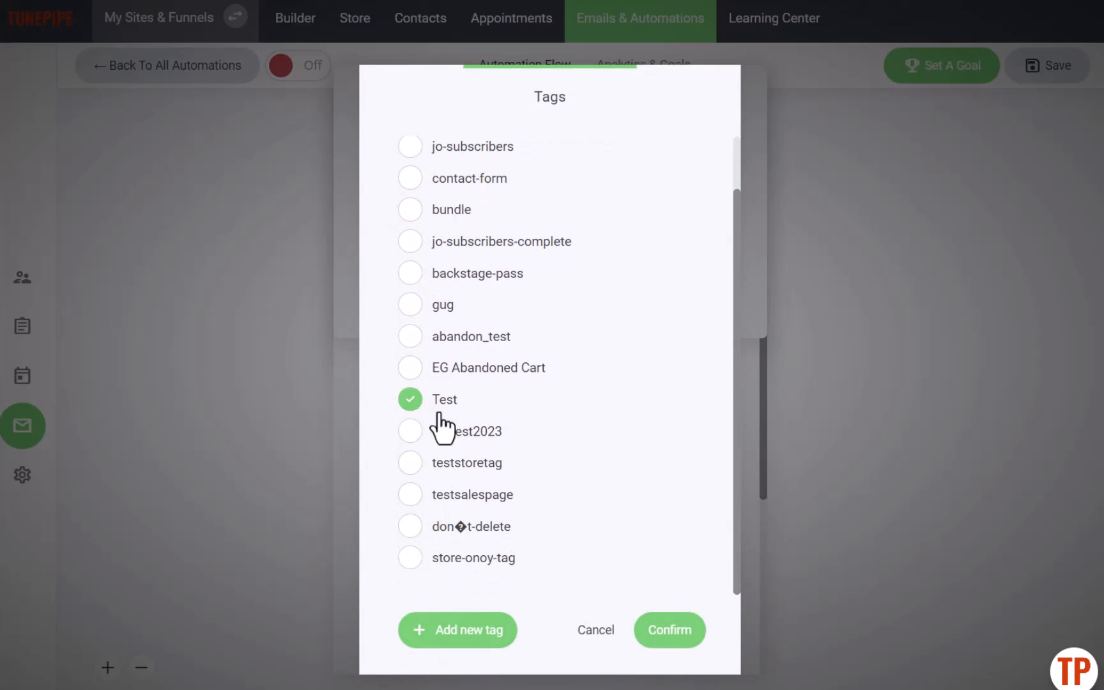
{"action": "left_click", "coordinate": [668, 632]}
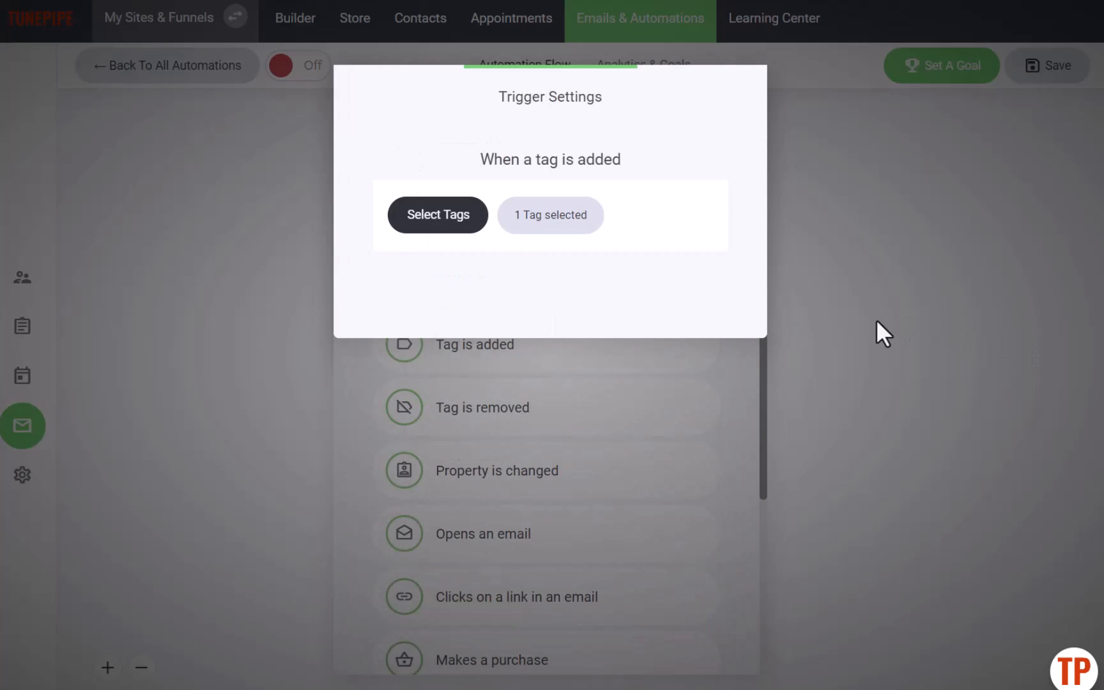
{"action": "left_click", "coordinate": [744, 353]}
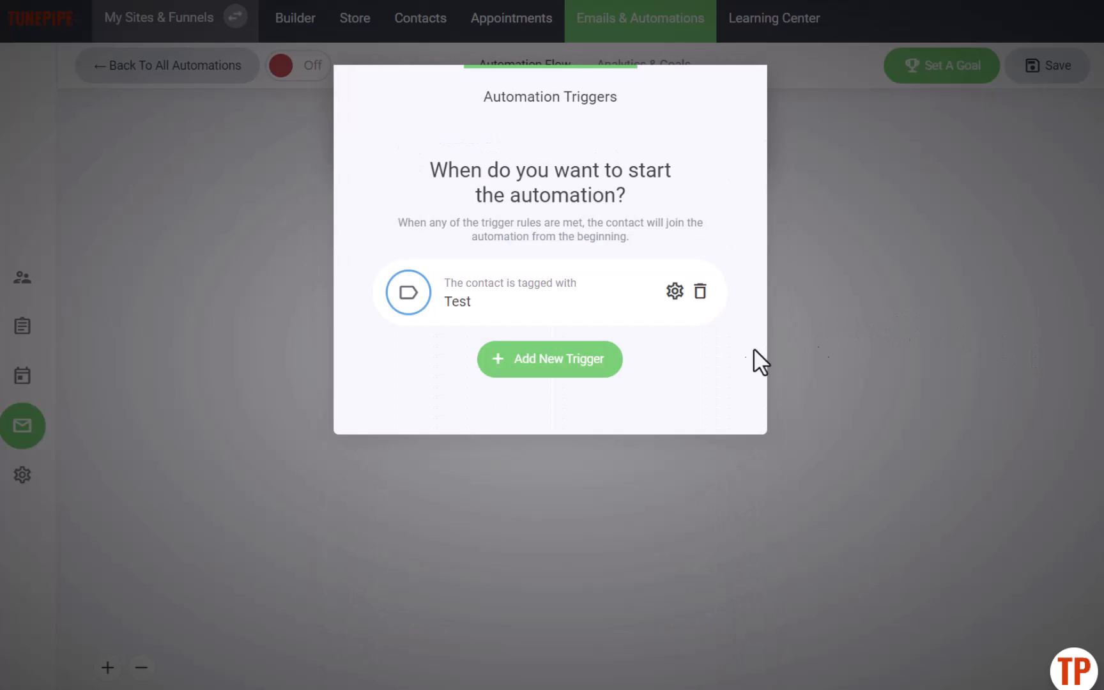
{"action": "left_click", "coordinate": [791, 345]}
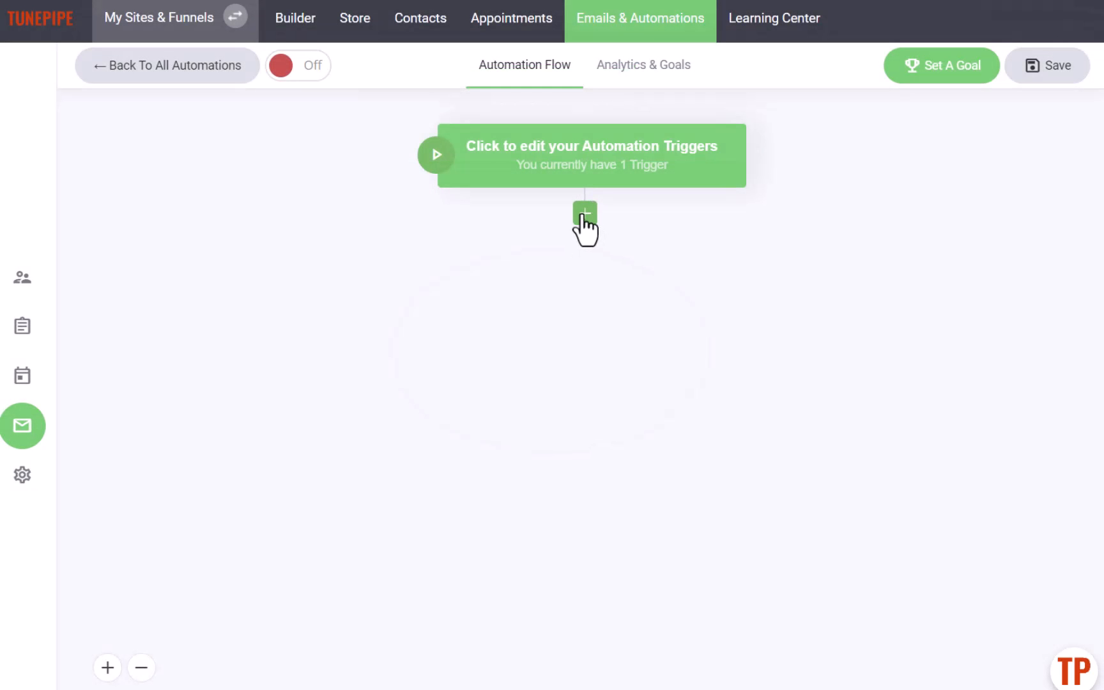
- Add a Send SMS step to the automation after the trigger
{"action": "left_click", "coordinate": [585, 214]}
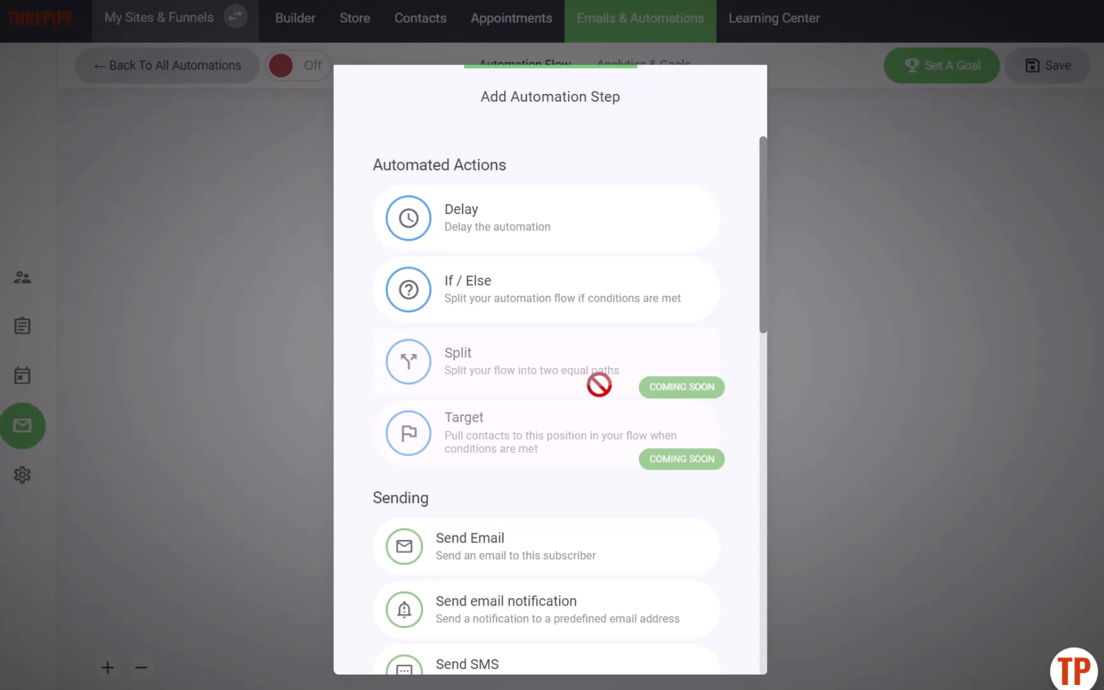
{"action": "scroll", "coordinate": [596, 381], "scroll_direction": "down", "scroll_amount": 3}
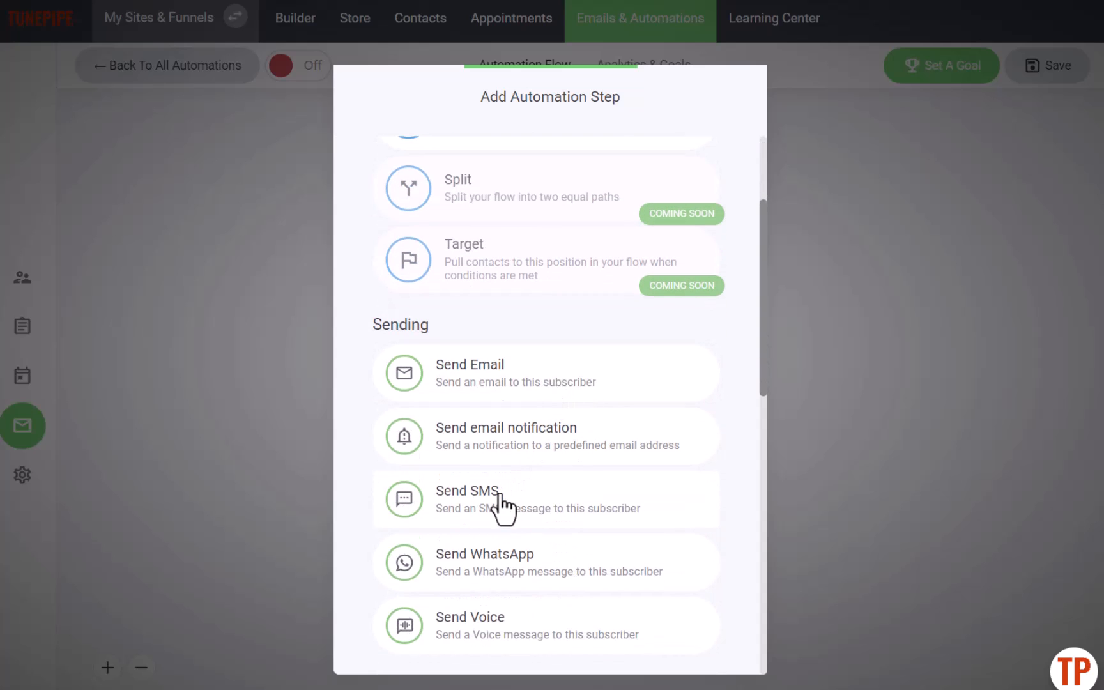
{"action": "scroll", "coordinate": [505, 448], "scroll_direction": "down", "scroll_amount": 2}
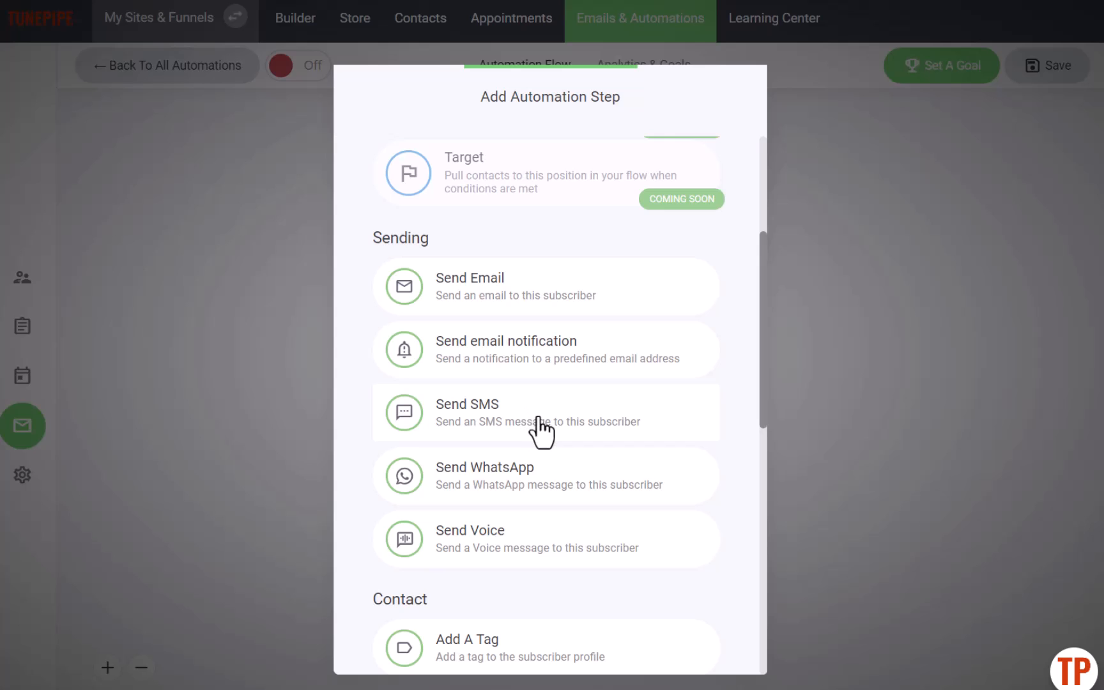
{"action": "left_click", "coordinate": [505, 409]}
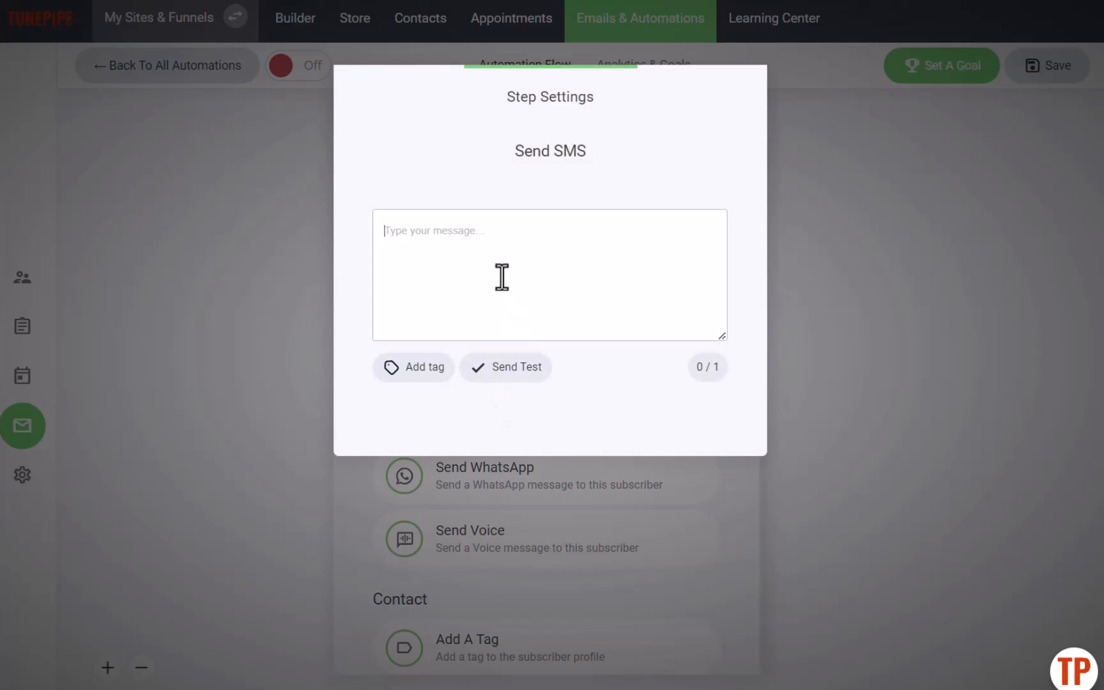
- Write the SMS message "Hi, thanks for signing up. I've got a show coming up in your area soon. I'll keep you posted." and close the step settings
{"action": "type", "text": "Hoi, than"}
{"action": "key", "text": "BackSpace"}
{"action": "key", "text": "BackSpace"}
{"action": "key", "text": "BackSpace"}
{"action": "key", "text": "BackSpace"}
{"action": "key", "text": "BackSpace"}
{"action": "key", "text": "BackSpace"}
{"action": "key", "text": "BackSpace"}
{"action": "key", "text": "BackSpace"}
{"action": "type", "text": "i, thanks for signing up. "}
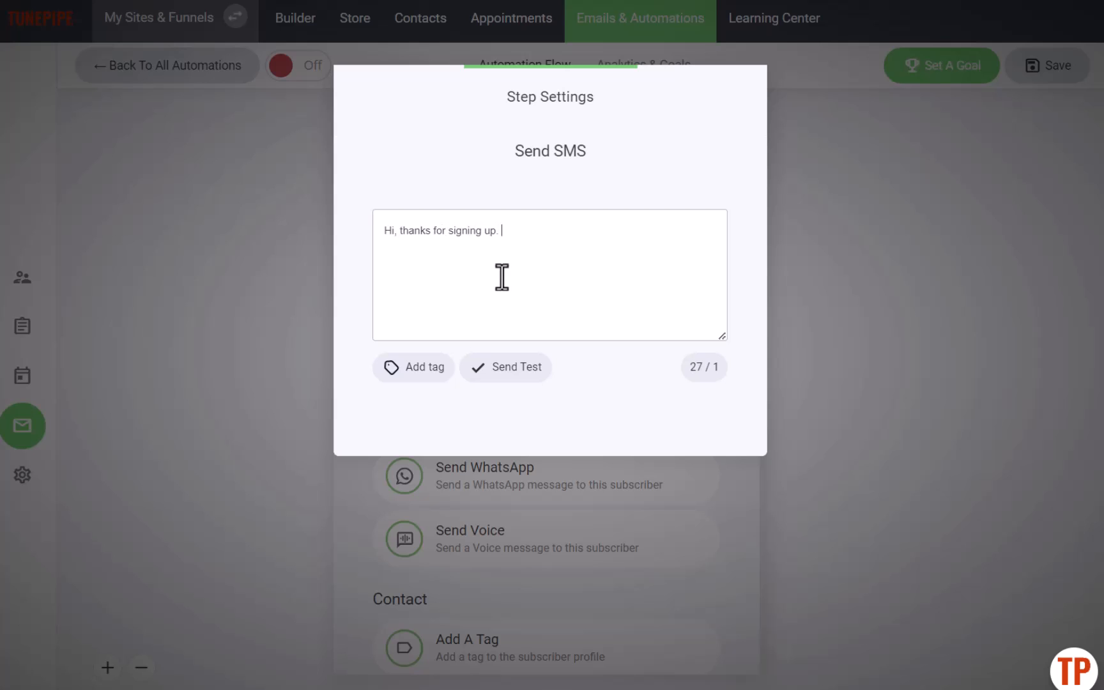
{"action": "type", "text": "I've got a show coming up in y"}
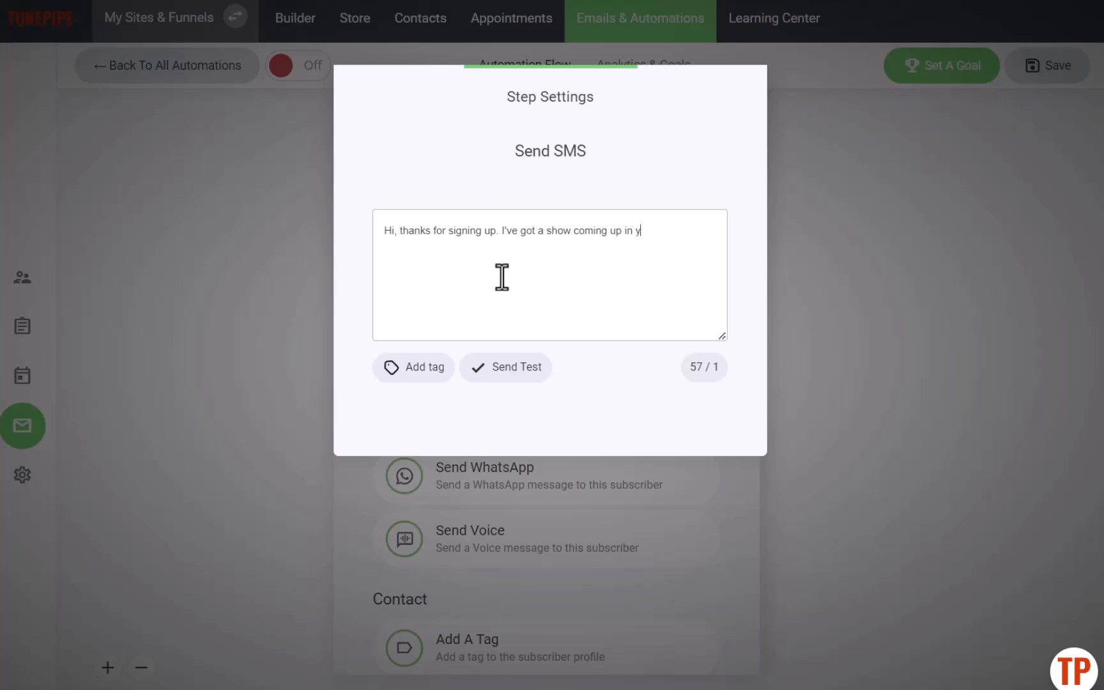
{"action": "type", "text": "our area soon. I"}
{"action": "type", "text": "'ll kjed"}
{"action": "key", "text": "BackSpace"}
{"action": "key", "text": "BackSpace"}
{"action": "key", "text": "BackSpace"}
{"action": "type", "text": "eep you posted."}
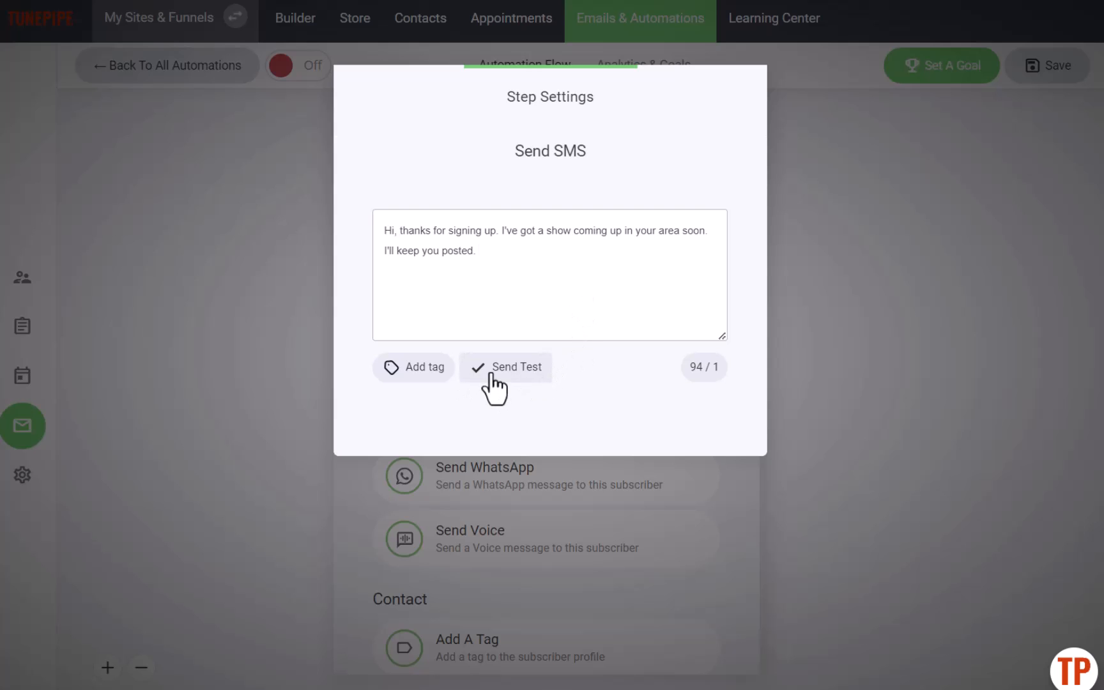
{"action": "left_click", "coordinate": [747, 505]}
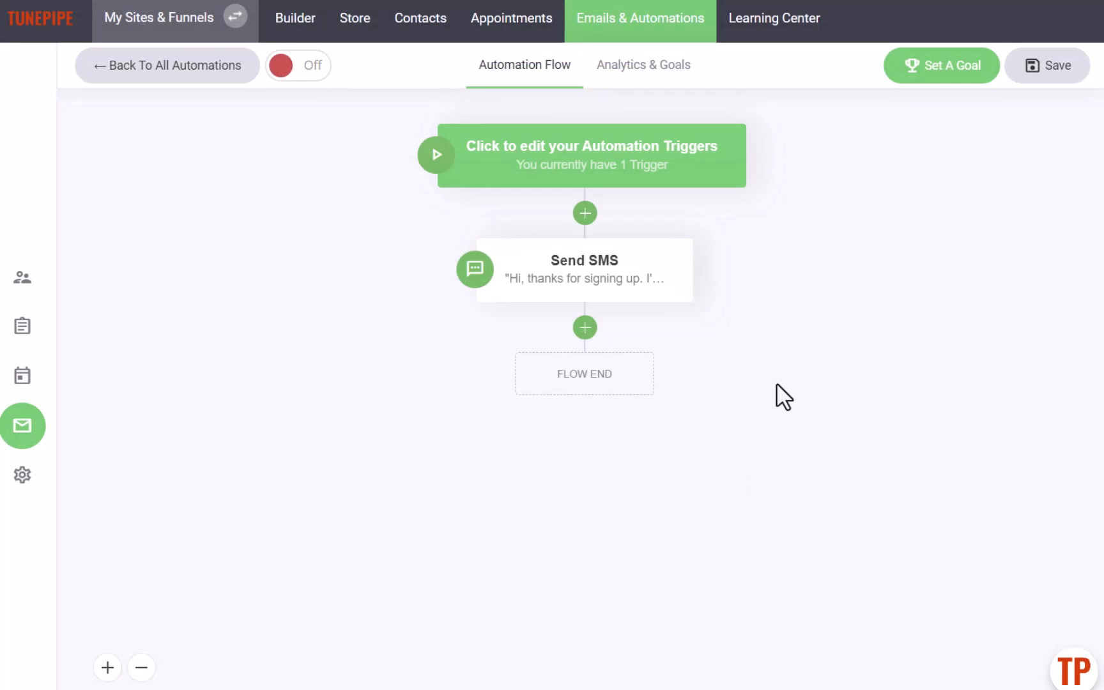
- Leave the automation and start a new SMS / WhatsApp / Voice campaign
{"action": "mouse_move", "coordinate": [586, 288]}
{"action": "mouse_move", "coordinate": [539, 321]}
{"action": "mouse_move", "coordinate": [594, 173]}
{"action": "left_click", "coordinate": [170, 67]}
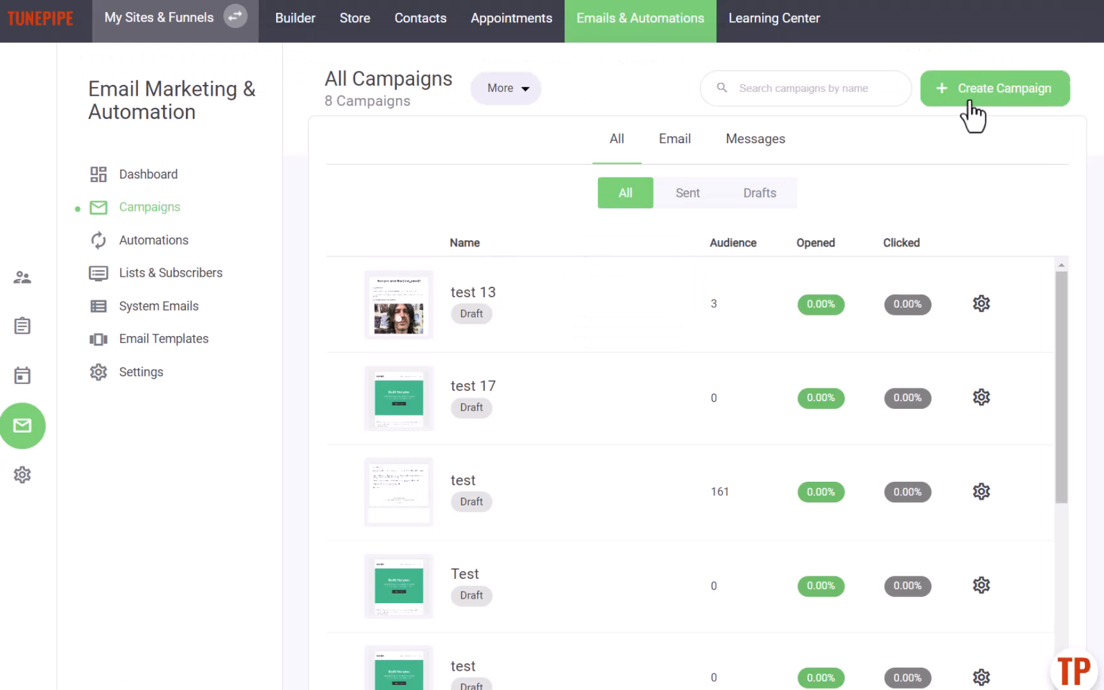
{"action": "left_click", "coordinate": [971, 101]}
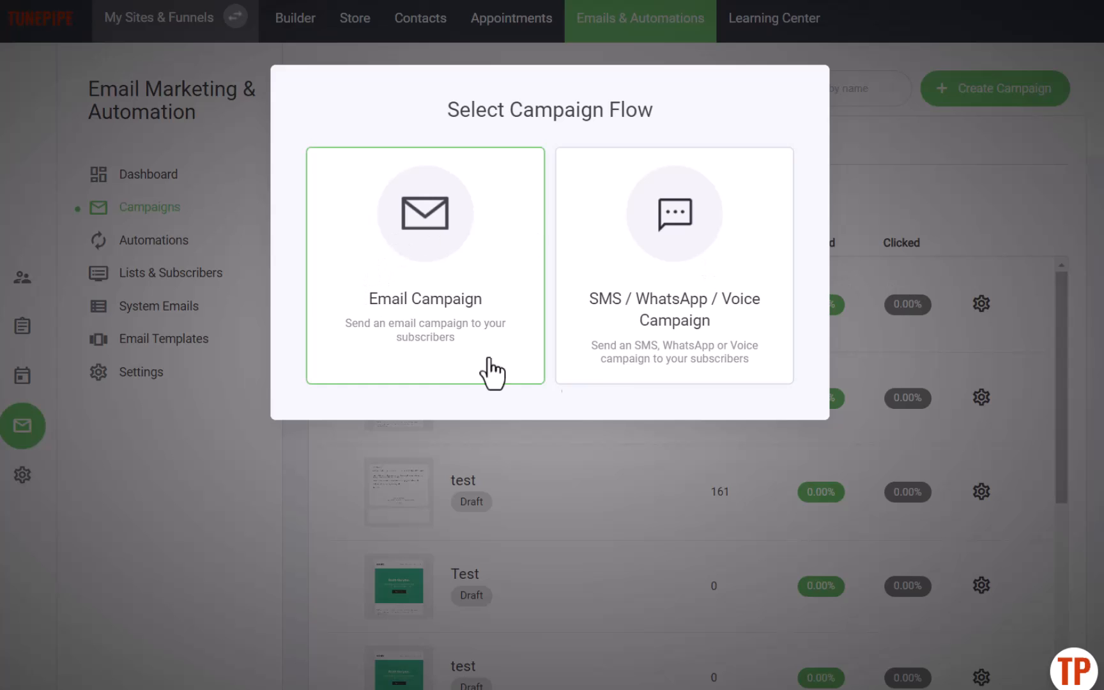
{"action": "left_click", "coordinate": [726, 328]}
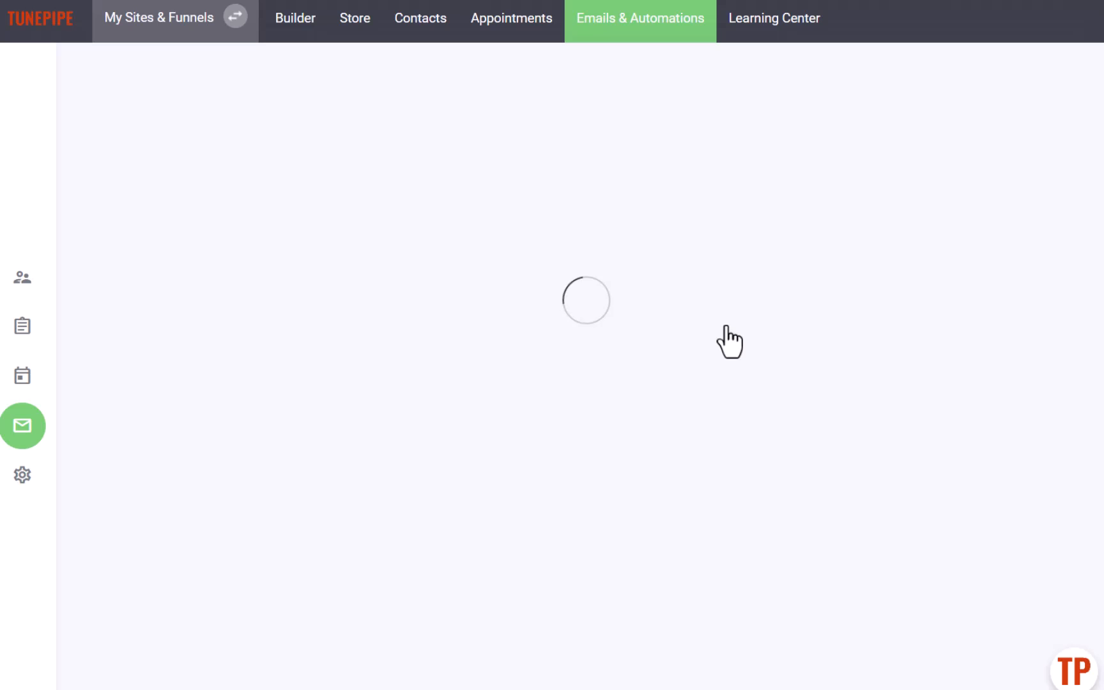
- Name the campaign Test SMS and continue to the campaign type
{"action": "left_click", "coordinate": [617, 342]}
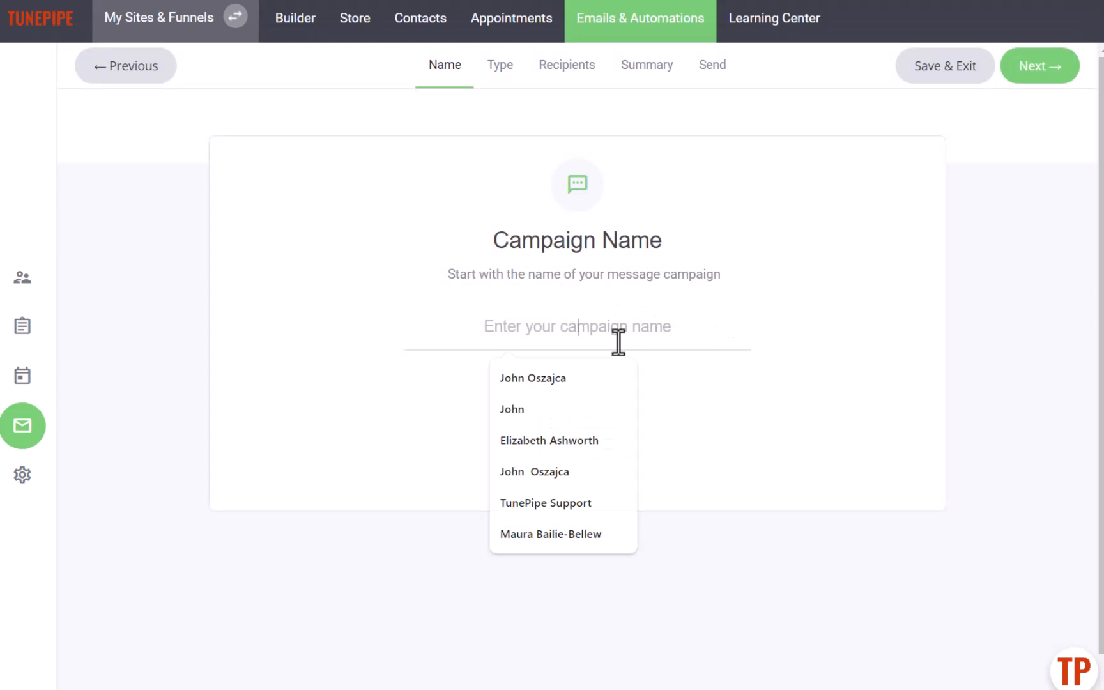
{"action": "type", "text": "Test SMS"}
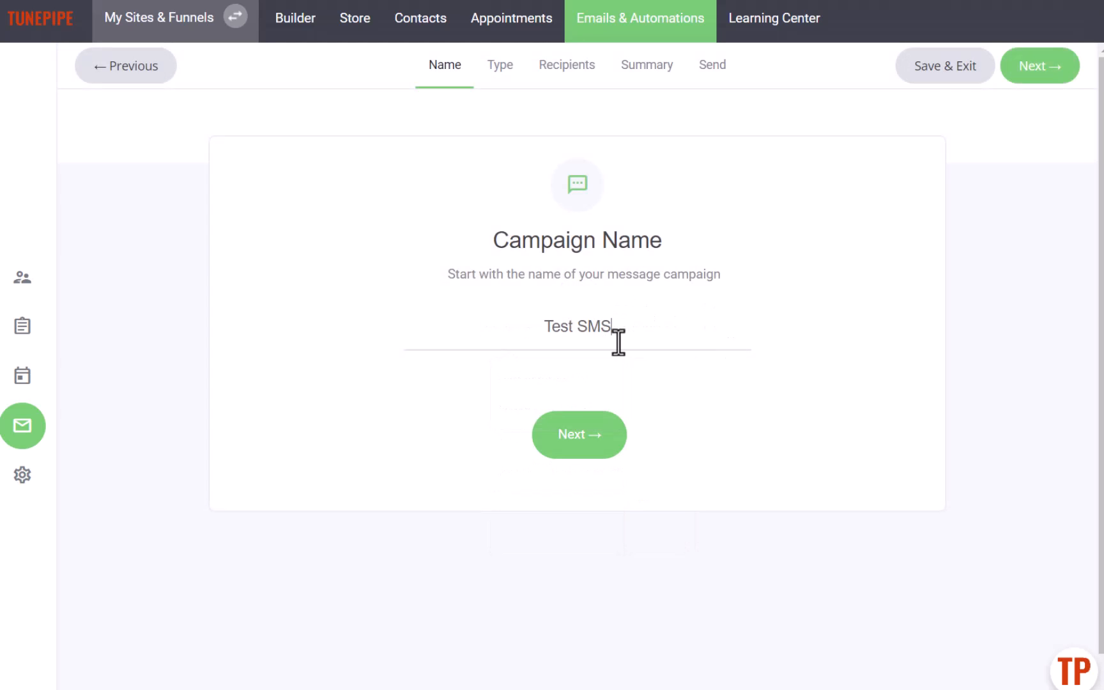
{"action": "left_click", "coordinate": [586, 442]}
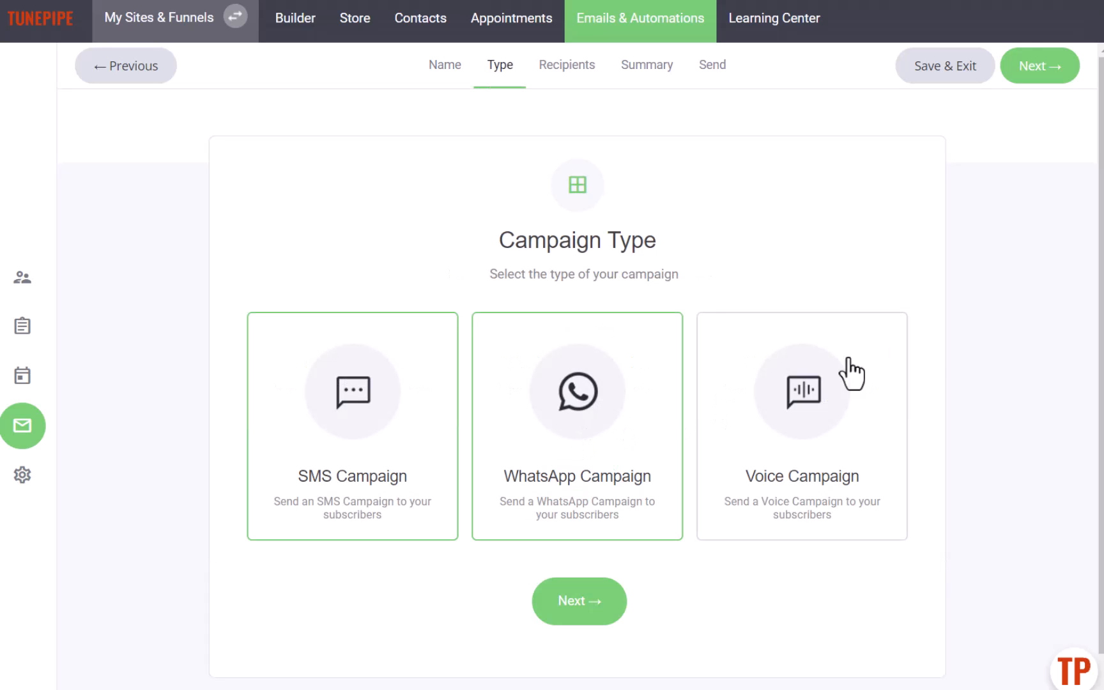